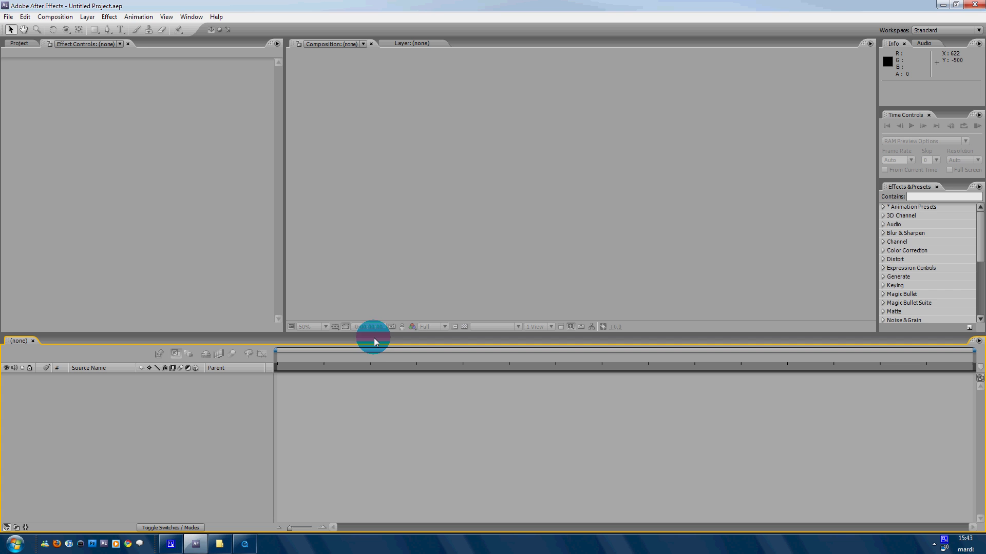
# - Browse the effects list to the Trapcode group and expand it to show its effects
pyautogui.moveTo(982, 259); pyautogui.dragTo(979, 320)
pyautogui.click(883, 302)
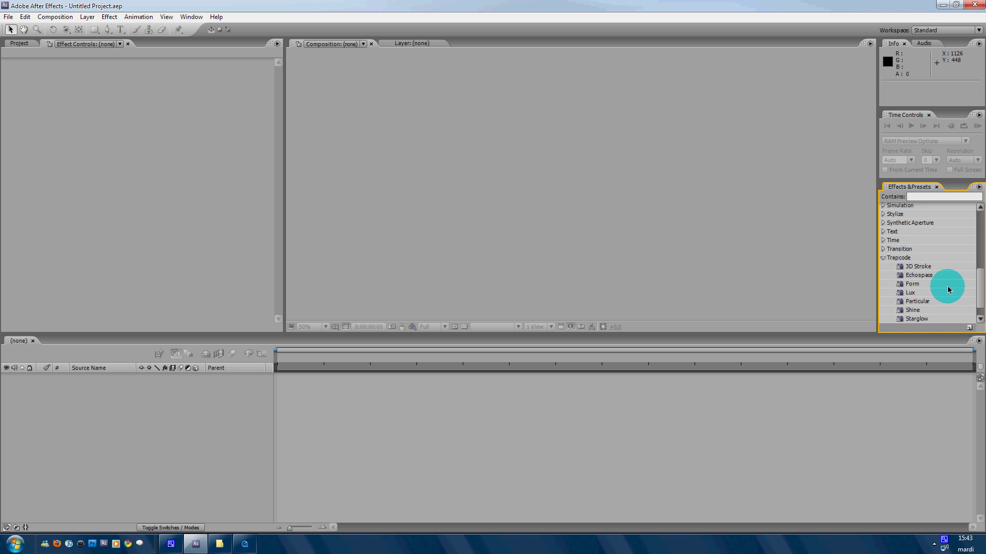
pyautogui.moveTo(979, 286); pyautogui.dragTo(978, 308)
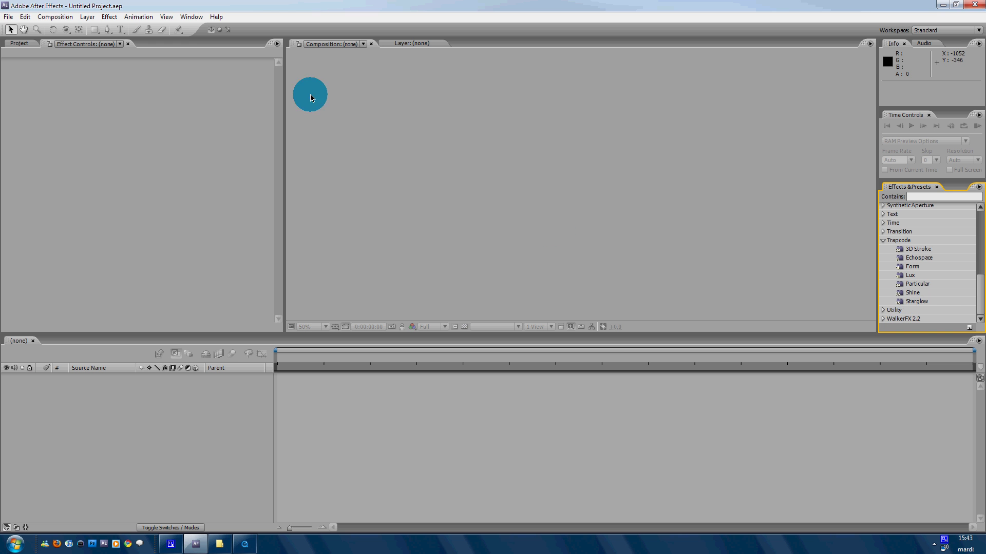
# - Create a new composition with the DVCPRO HD 1080 29.97 preset and a duration of 0;00;20;00
pyautogui.click(45, 19)
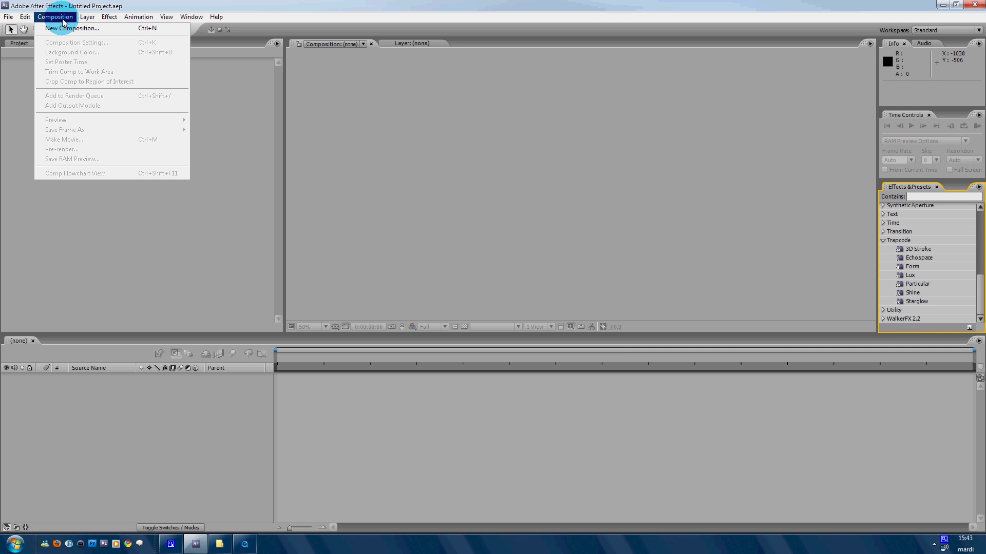
pyautogui.click(88, 29)
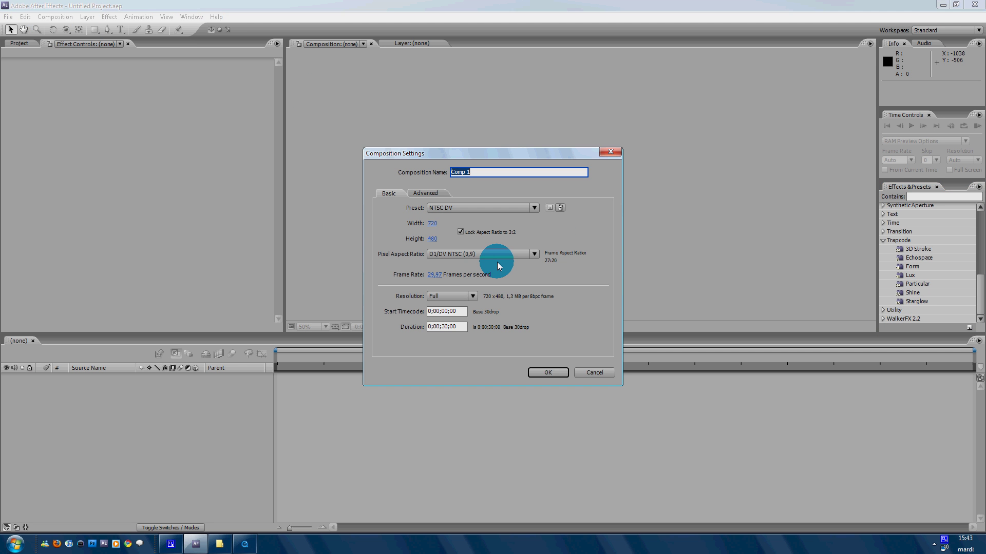
pyautogui.click(535, 208)
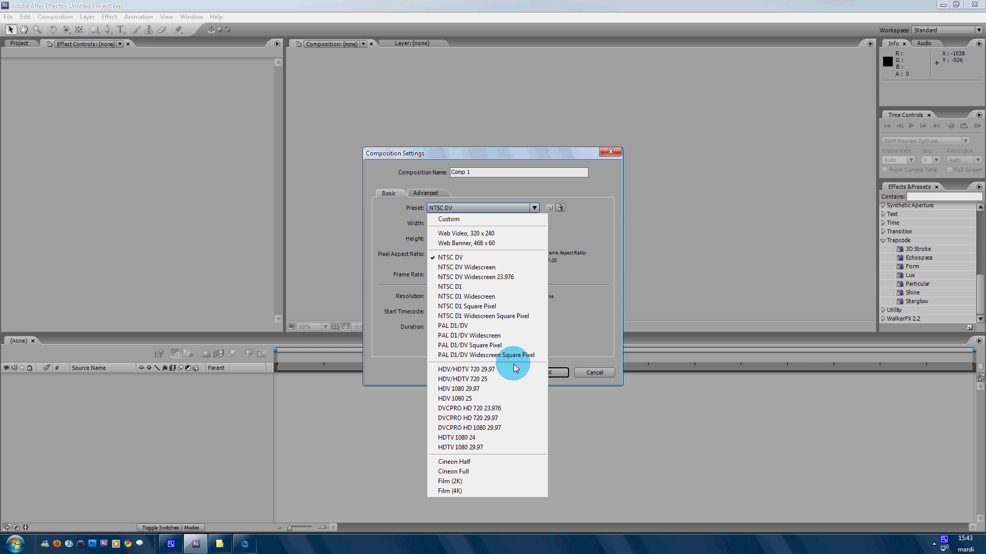
pyautogui.click(498, 428)
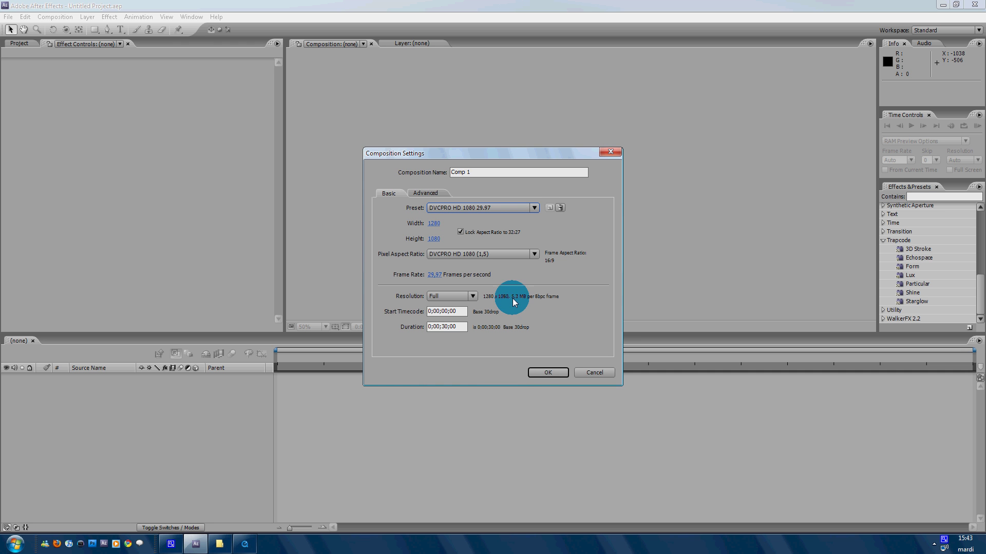
pyautogui.click(446, 327)
pyautogui.click(446, 327)
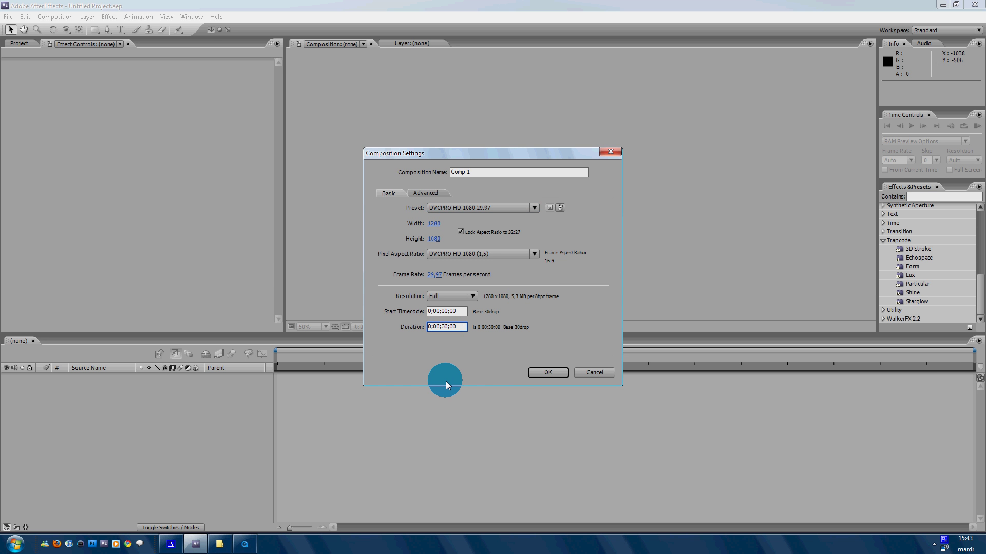
pyautogui.press('BackSpace')
pyautogui.press('Delete')
pyautogui.write('20')
pyautogui.click(547, 371)
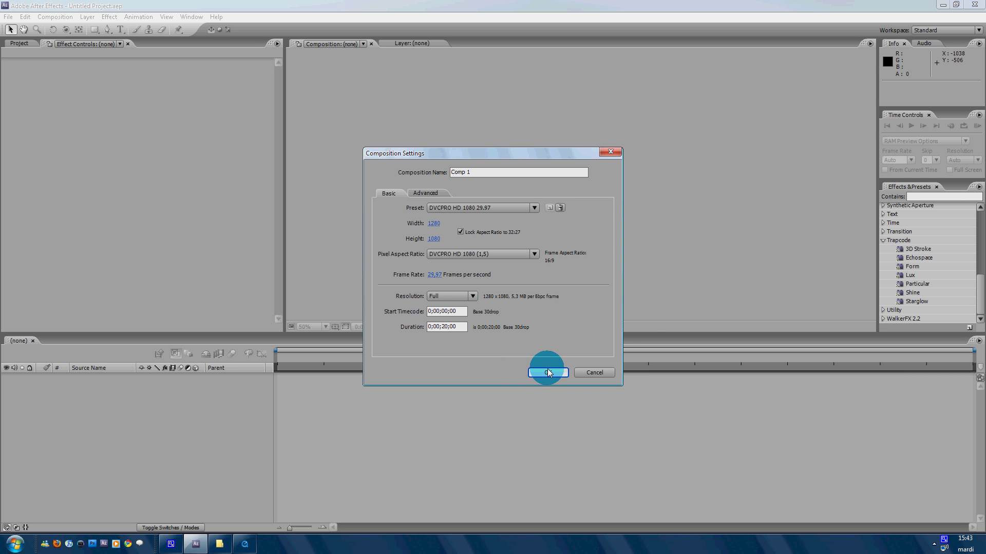
# - Enlarge the composition viewer by narrowing the effect controls and shortening the timeline, with the magnification set to 50%
pyautogui.click(317, 327)
pyautogui.click(320, 347)
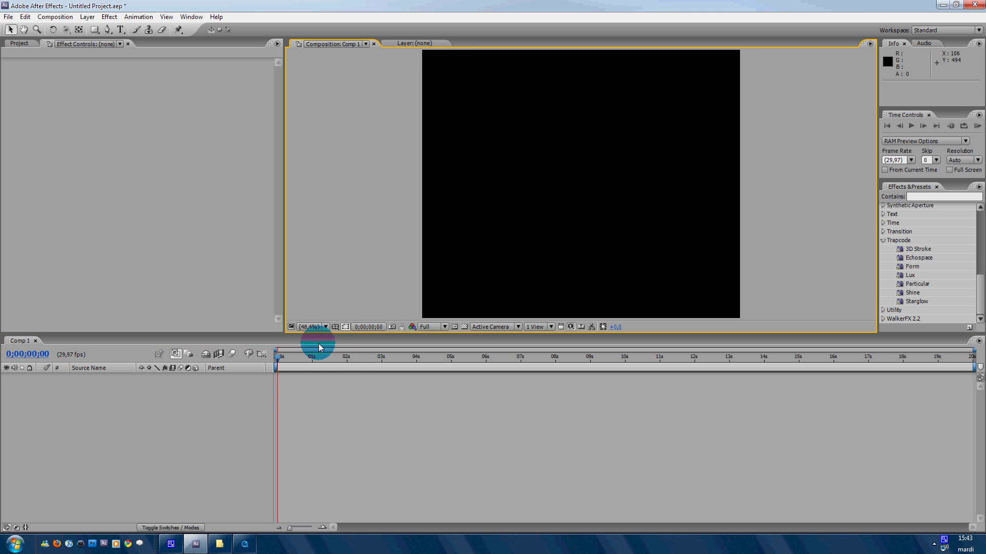
pyautogui.moveTo(284, 276); pyautogui.dragTo(199, 274)
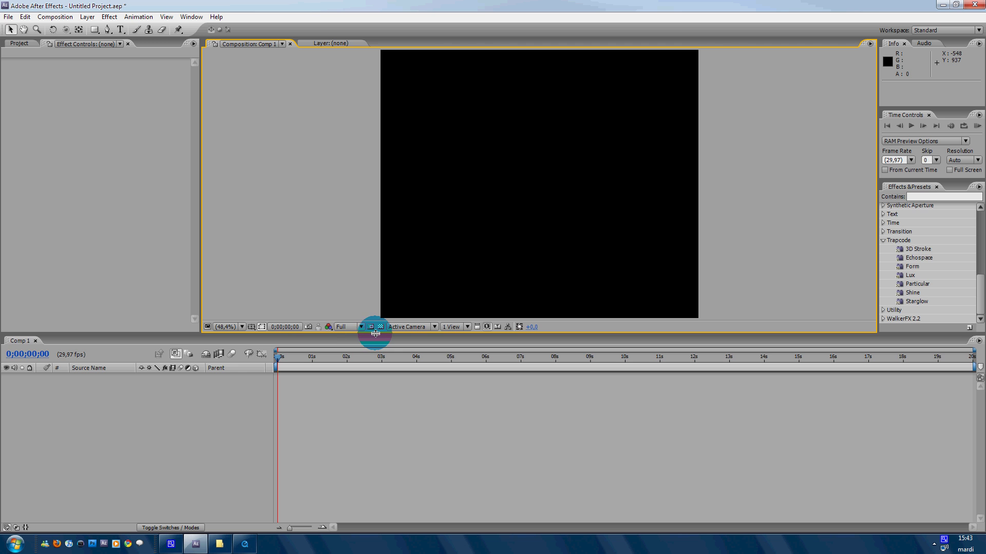
pyautogui.moveTo(376, 334); pyautogui.dragTo(376, 351)
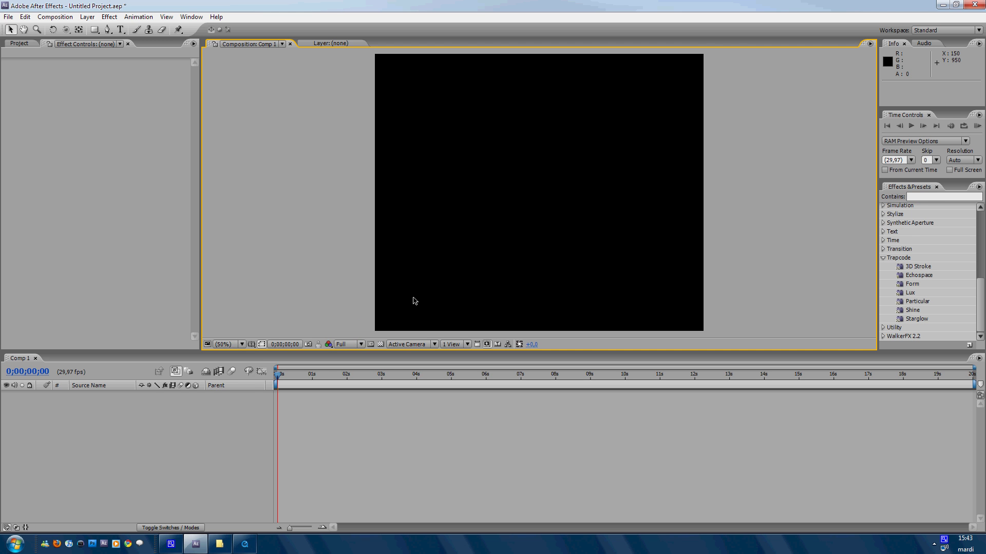
pyautogui.click(242, 344)
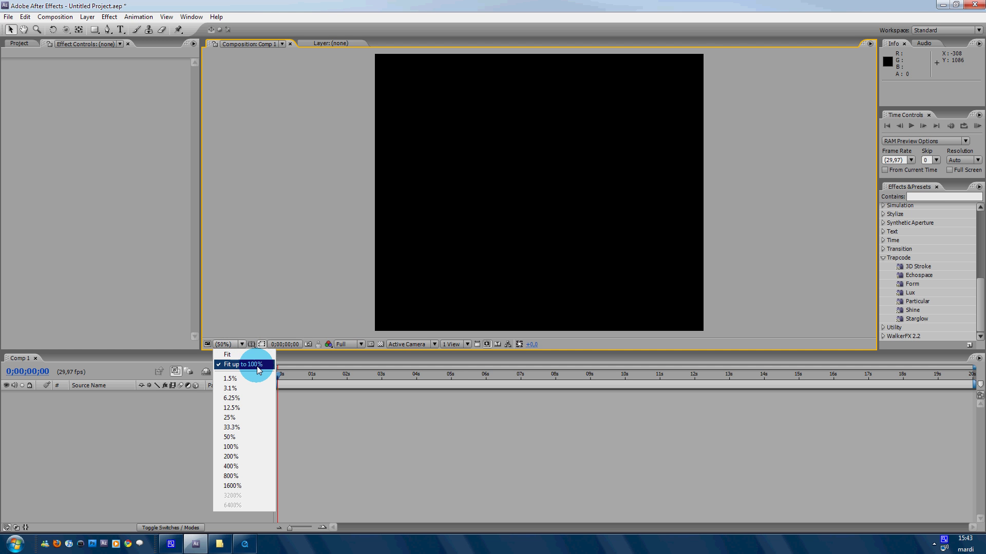
pyautogui.click(229, 438)
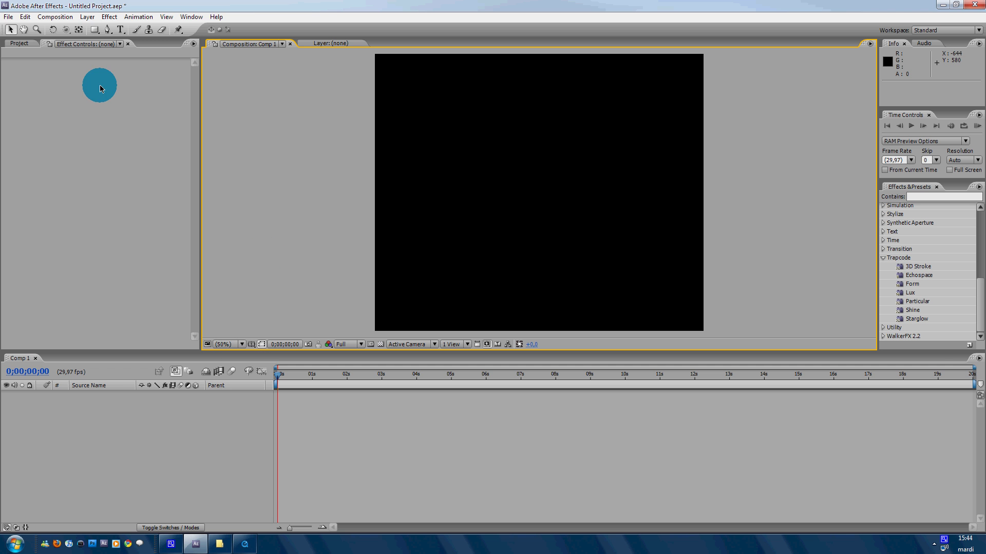
# - Create a black solid layer matching the composition size of 1280 x 1080 pixels
pyautogui.click(88, 17)
pyautogui.moveTo(100, 29)
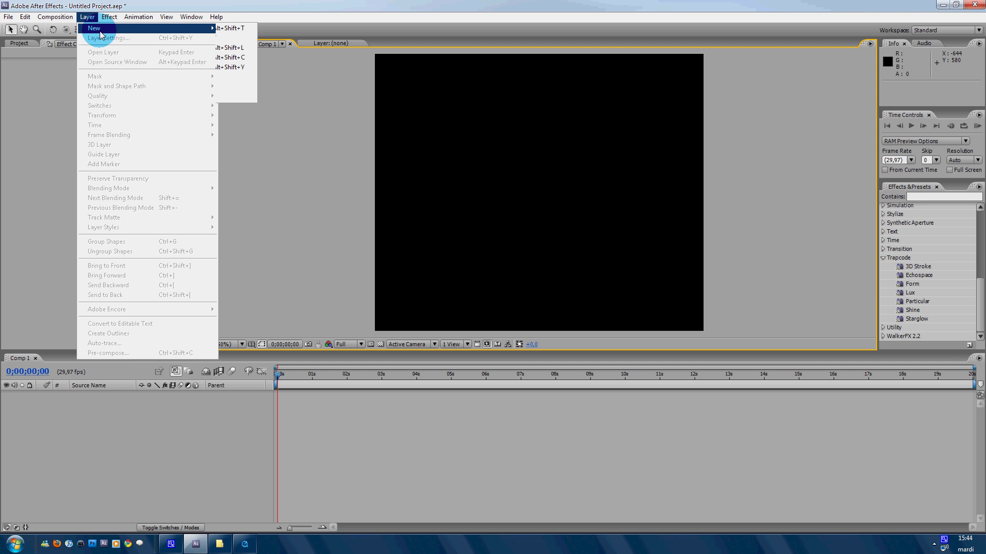
pyautogui.click(241, 37)
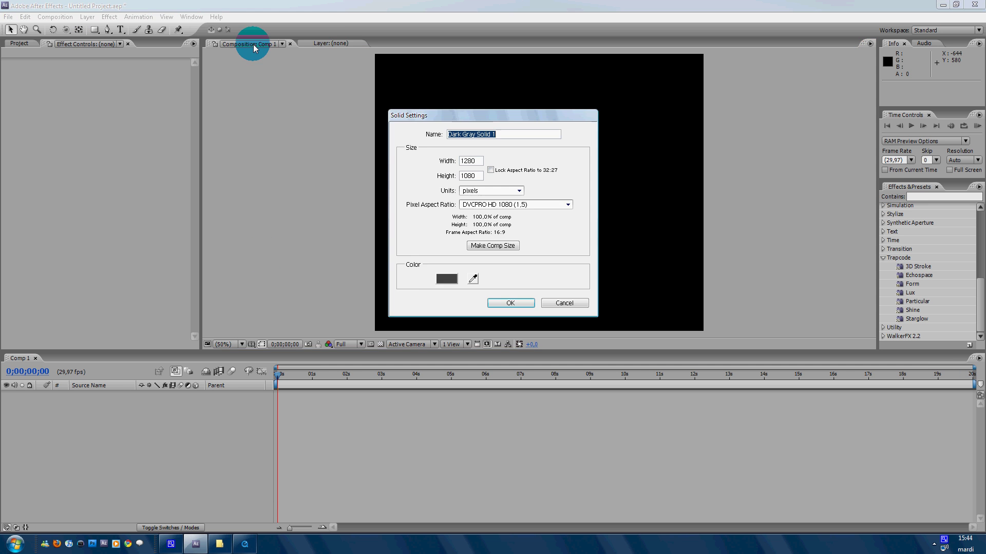
pyautogui.click(501, 246)
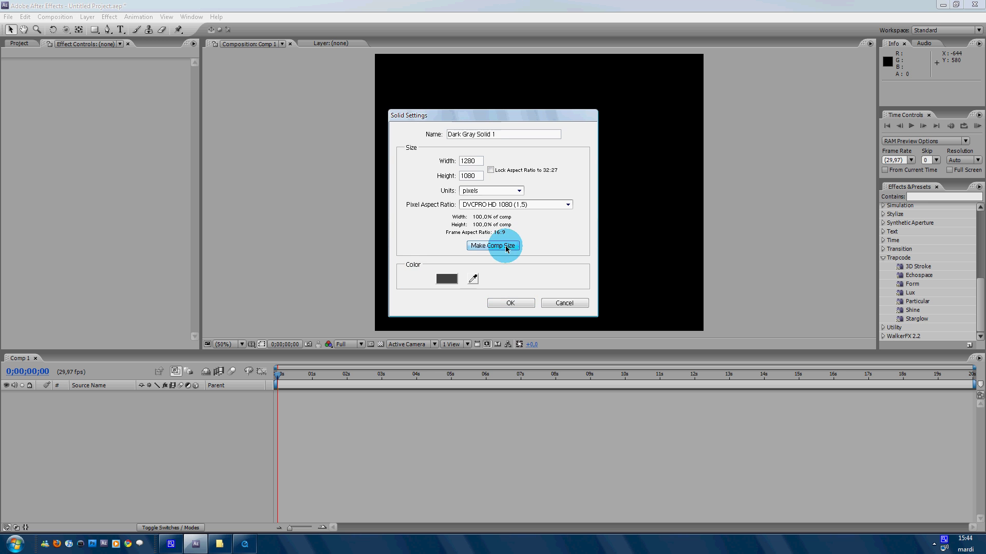
pyautogui.click(476, 281)
pyautogui.click(657, 265)
pyautogui.click(511, 304)
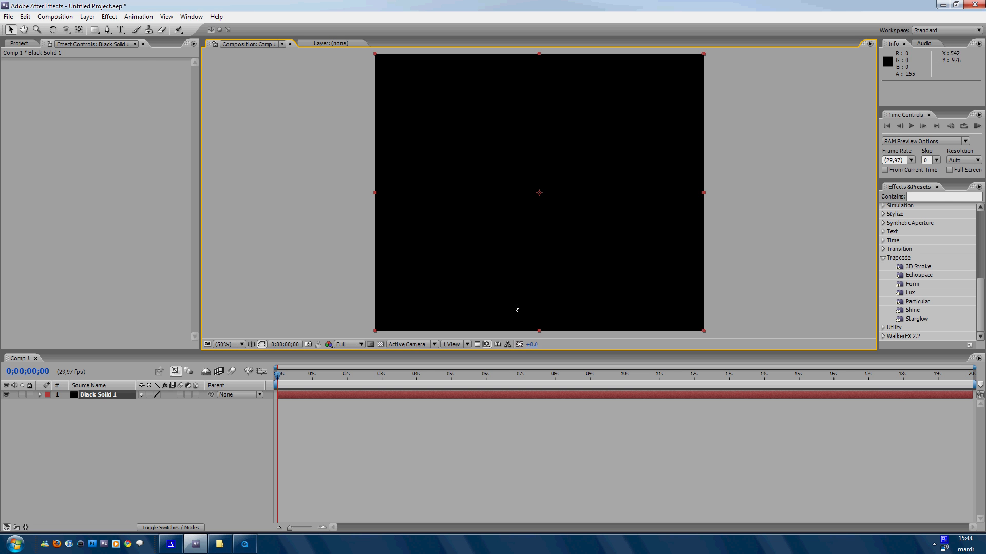
# - Draw an open, looping mask path of ten curved points across the black solid with the Pen tool
pyautogui.click(106, 29)
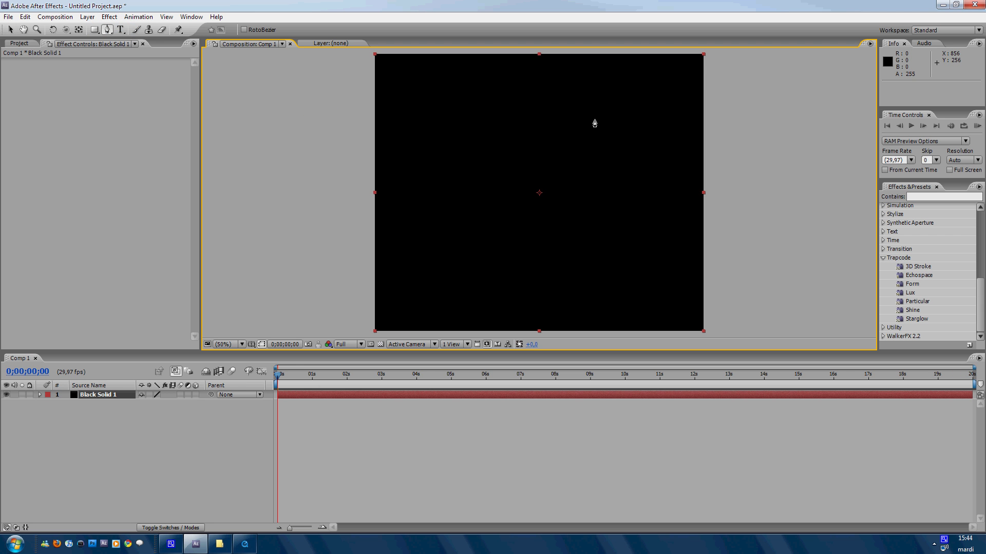
pyautogui.moveTo(599, 116); pyautogui.dragTo(486, 154)
pyautogui.moveTo(511, 105); pyautogui.dragTo(609, 193)
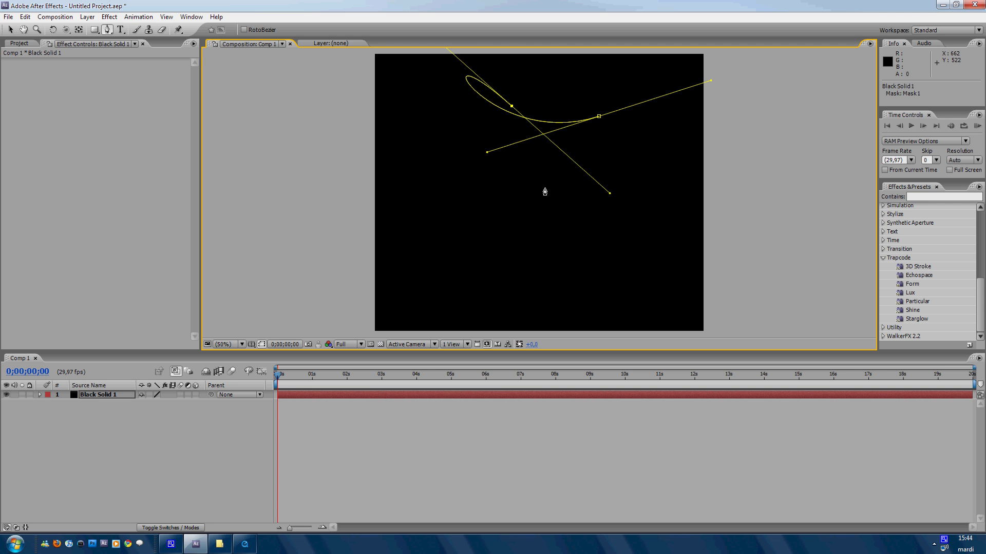
pyautogui.moveTo(530, 187); pyautogui.dragTo(439, 267)
pyautogui.moveTo(403, 170); pyautogui.dragTo(528, 252)
pyautogui.moveTo(599, 204); pyautogui.dragTo(496, 294)
pyautogui.moveTo(511, 261); pyautogui.dragTo(599, 315)
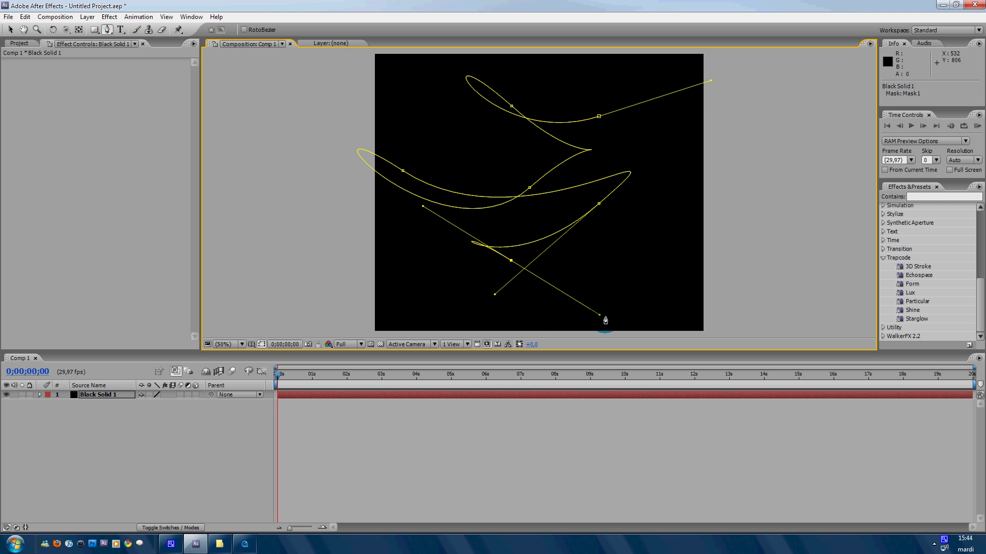
pyautogui.moveTo(640, 239); pyautogui.dragTo(744, 159)
pyautogui.moveTo(468, 126); pyautogui.dragTo(397, 82)
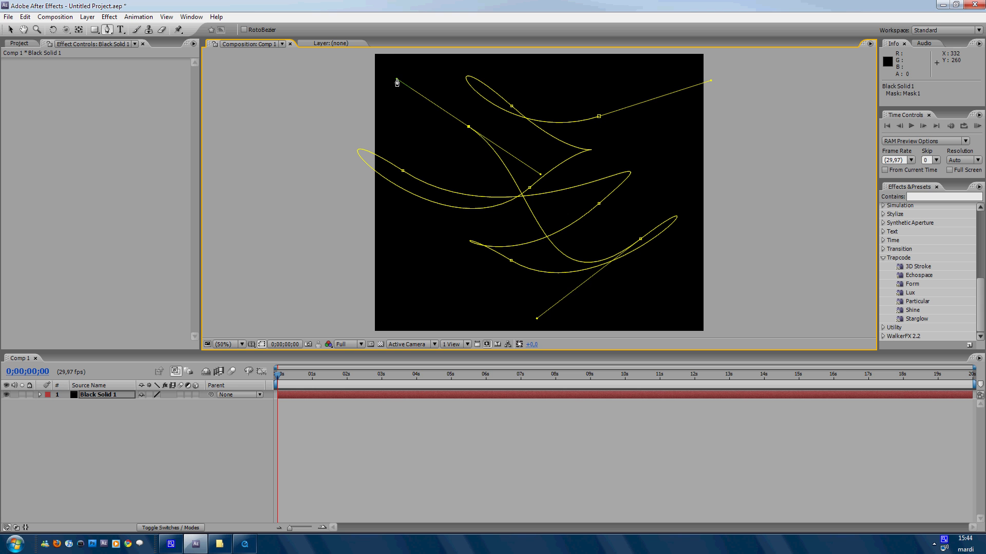
pyautogui.moveTo(390, 127); pyautogui.dragTo(388, 152)
pyautogui.moveTo(428, 279); pyautogui.dragTo(527, 249)
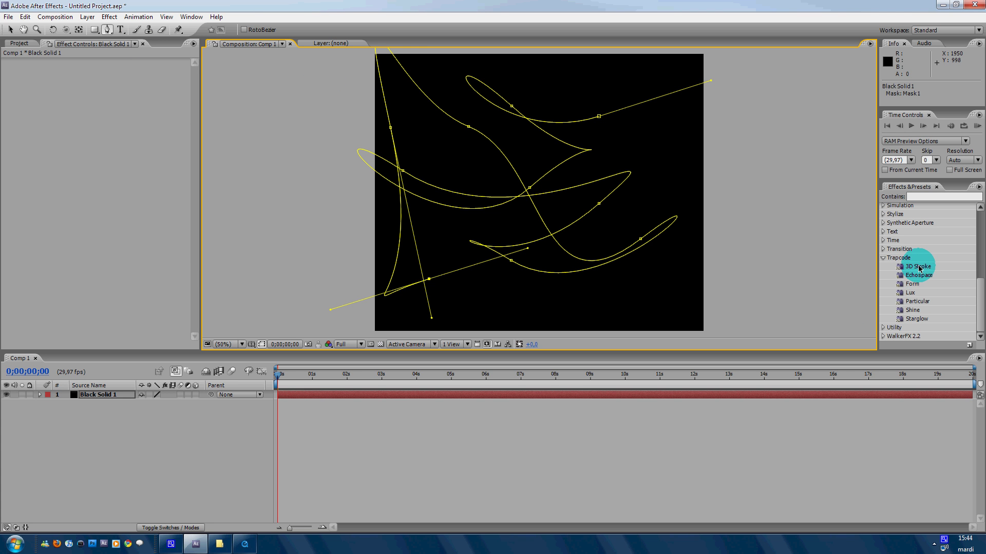
# - Apply the Trapcode 3D Stroke effect to the black solid and nudge the layer to position 642, 540
pyautogui.moveTo(918, 268); pyautogui.dragTo(520, 260)
pyautogui.click(292, 423)
pyautogui.click(116, 392)
pyautogui.click(101, 394)
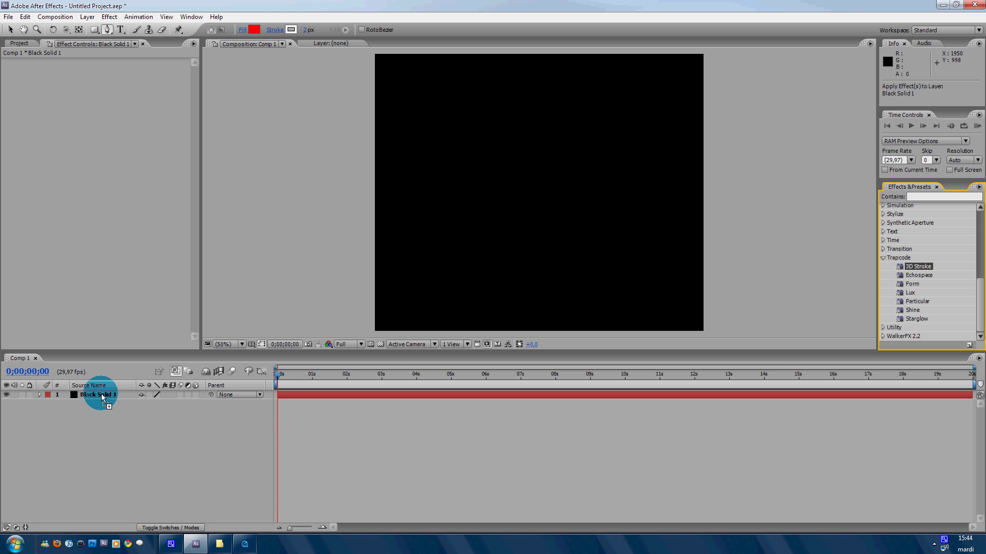
pyautogui.moveTo(108, 394); pyautogui.dragTo(107, 394)
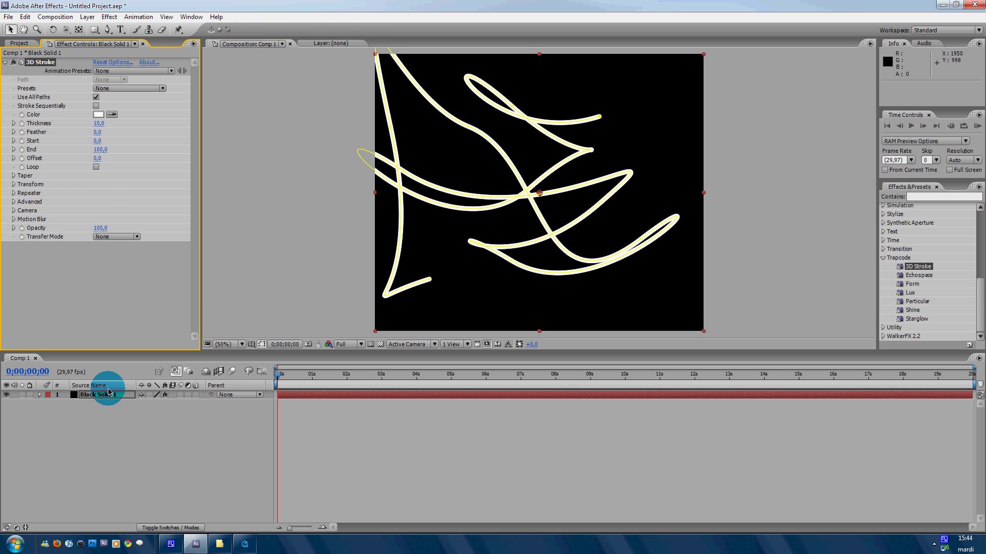
pyautogui.press('v')
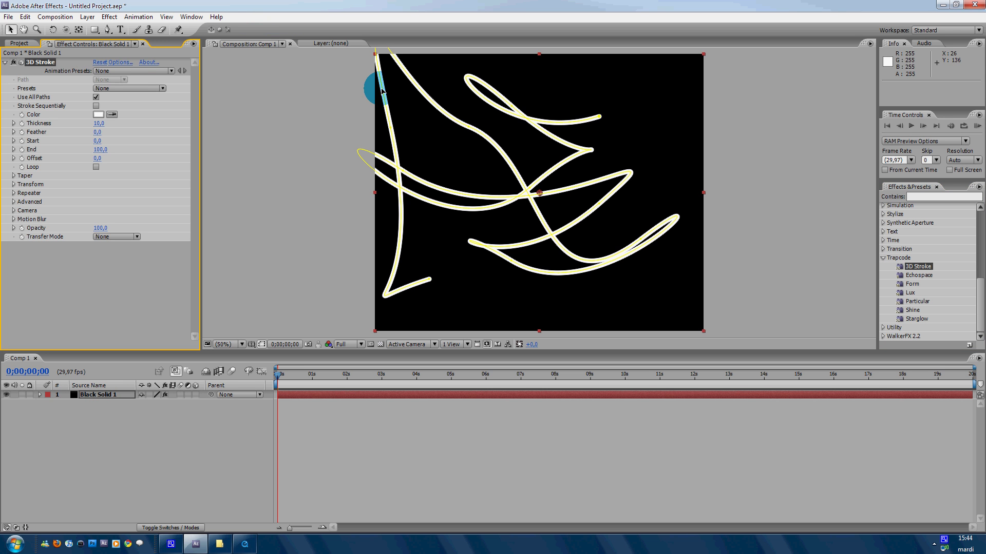
pyautogui.moveTo(496, 189); pyautogui.dragTo(513, 208)
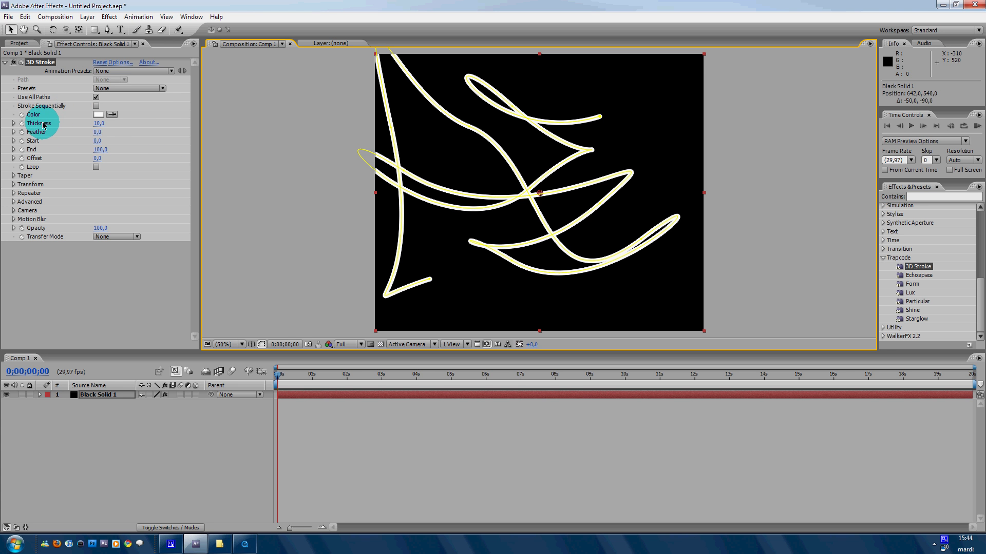
# - Set the 3D Stroke thickness to 16 with Loop on, and keyframe Offset from 0 at the start to 120 at 0;00;19;29
pyautogui.moveTo(98, 126); pyautogui.dragTo(128, 126)
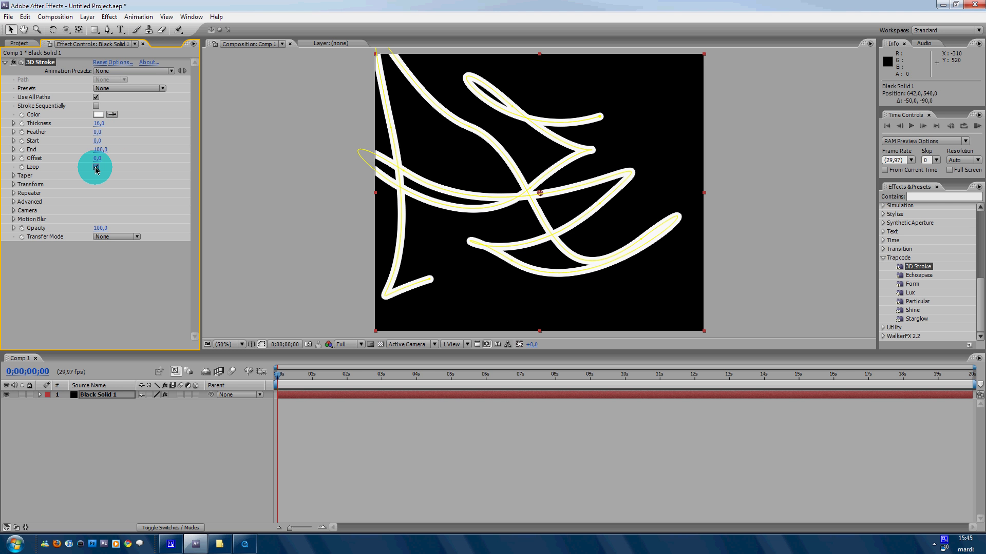
pyautogui.click(23, 159)
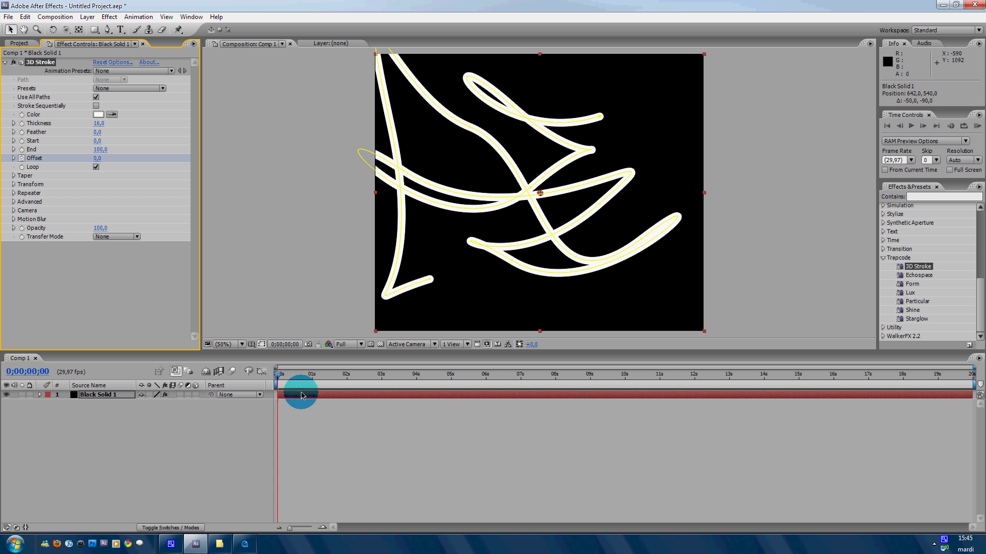
pyautogui.moveTo(279, 379); pyautogui.dragTo(971, 429)
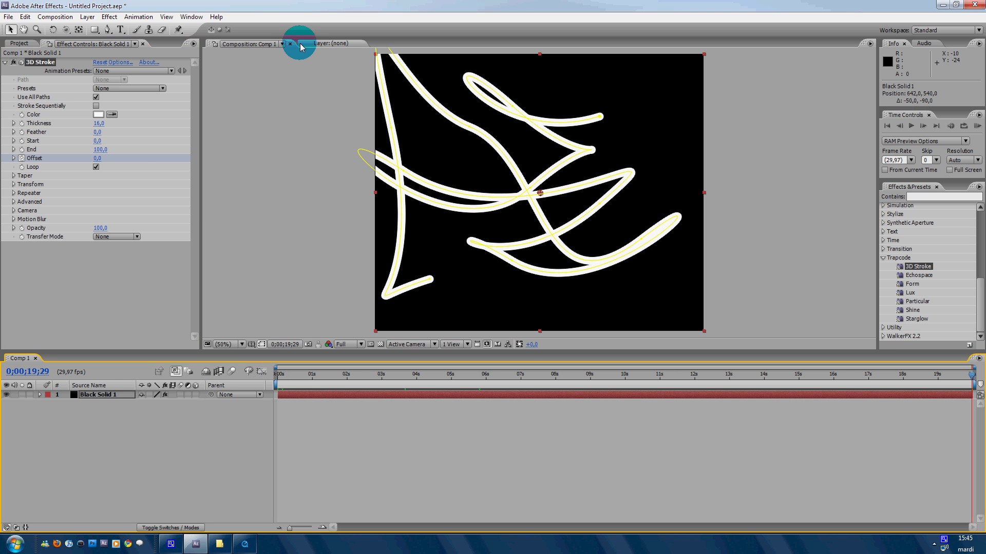
pyautogui.moveTo(98, 161); pyautogui.dragTo(159, 160)
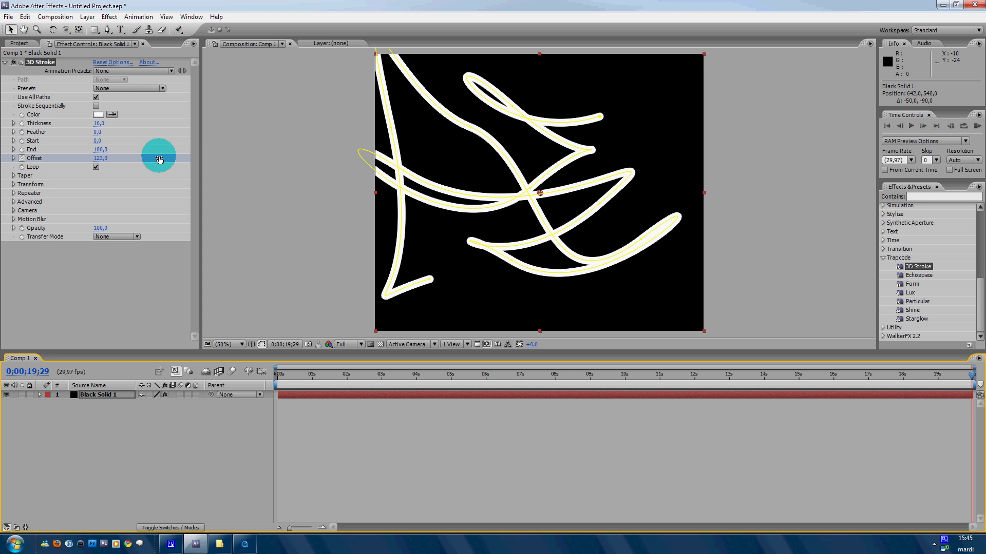
pyautogui.moveTo(158, 158); pyautogui.dragTo(155, 159)
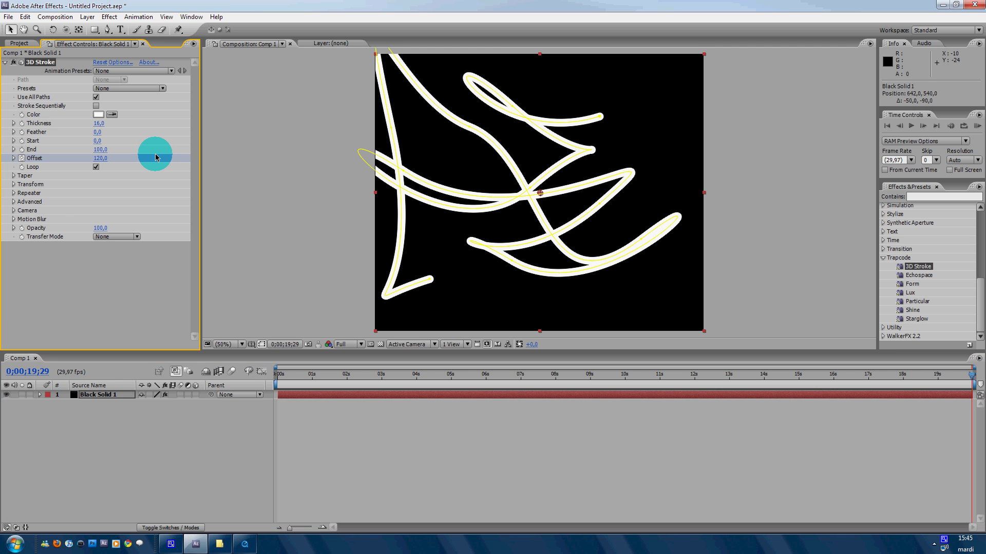
# - Enable Taper for the 3D Stroke, set End to 13, and scrub the animation back to the start of the timeline
pyautogui.click(14, 177)
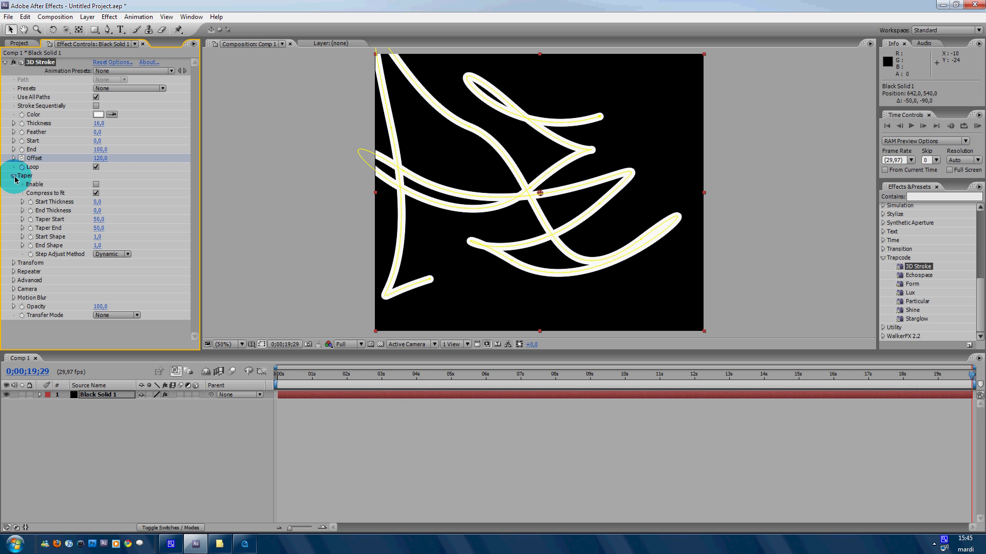
pyautogui.click(96, 184)
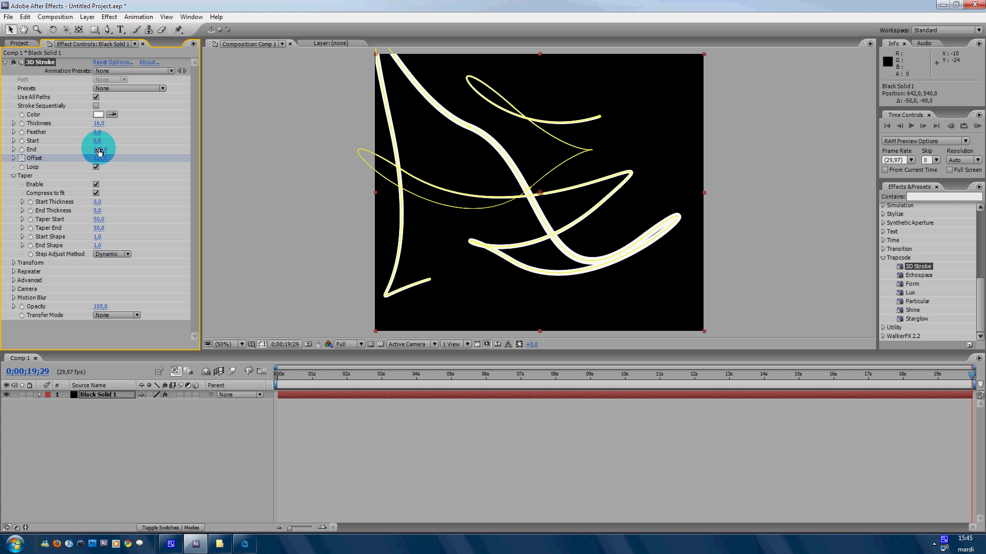
pyautogui.moveTo(99, 151); pyautogui.dragTo(52, 152)
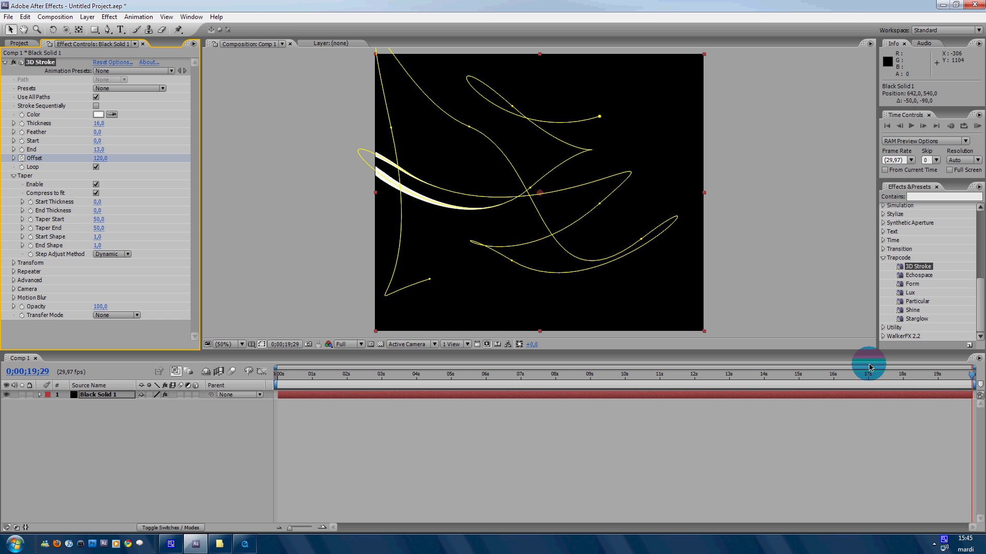
pyautogui.click(972, 379)
pyautogui.moveTo(972, 379)
pyautogui.mouseDown()
pyautogui.moveTo(607, 366)
pyautogui.moveTo(275, 376)
pyautogui.moveTo(420, 392)
pyautogui.moveTo(975, 387)
pyautogui.moveTo(862, 388)
pyautogui.moveTo(286, 340)
pyautogui.moveTo(238, 350)
pyautogui.moveTo(44, 264)
pyautogui.moveTo(21, 271)
pyautogui.mouseUp()
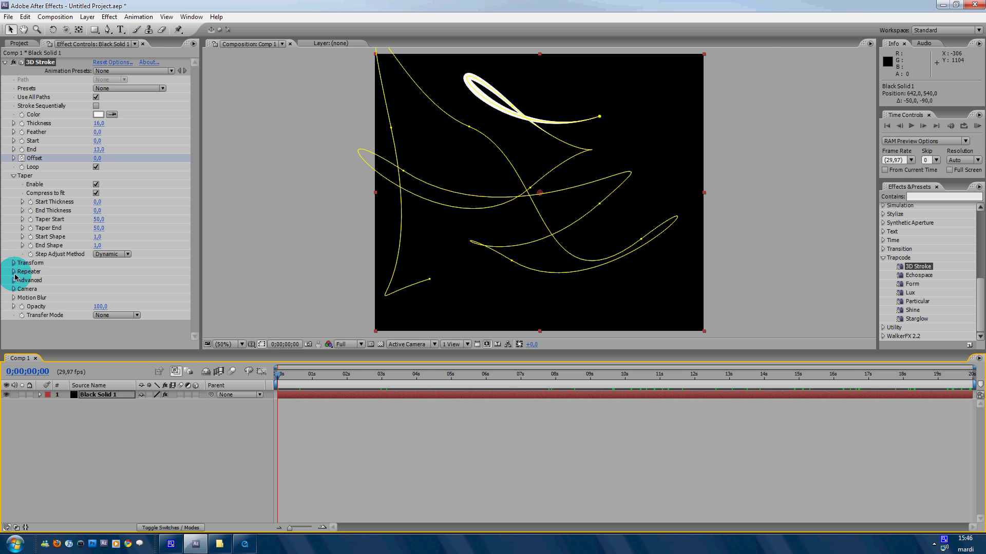
# - Enable the 3D Stroke Repeater with 1 instance, X Rotation +10° and Y Rotation -12°, and scrub the animation briefly
pyautogui.click(13, 271)
pyautogui.click(91, 251)
pyautogui.click(95, 250)
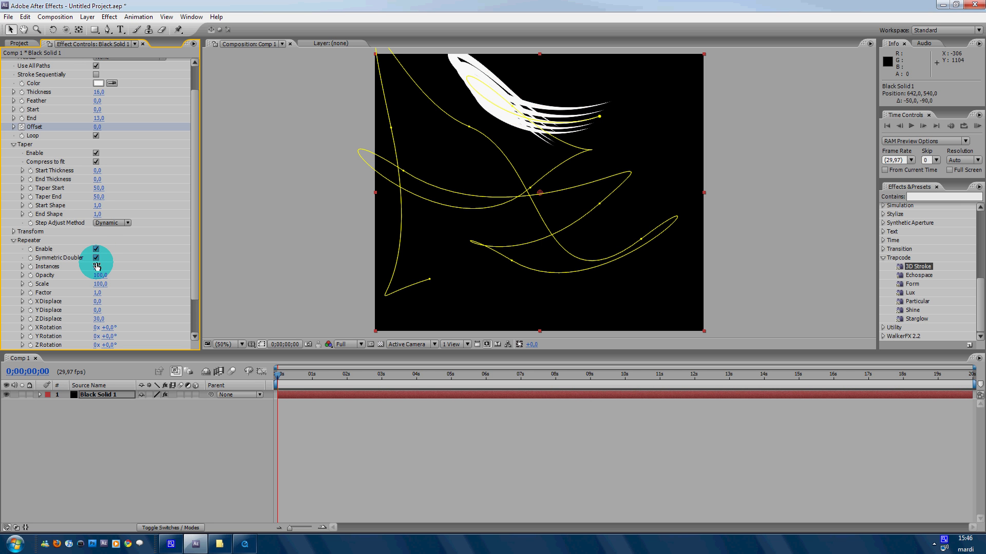
pyautogui.moveTo(95, 268); pyautogui.dragTo(92, 275)
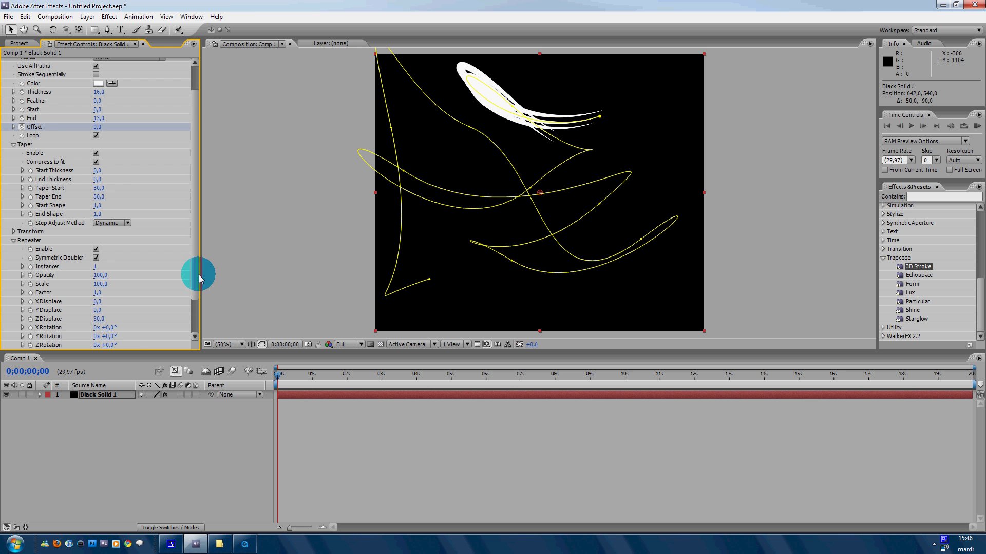
pyautogui.moveTo(199, 275); pyautogui.dragTo(198, 309)
pyautogui.moveTo(112, 289)
pyautogui.mouseDown()
pyautogui.moveTo(130, 287)
pyautogui.moveTo(103, 288)
pyautogui.moveTo(127, 296)
pyautogui.moveTo(89, 296)
pyautogui.mouseUp()
pyautogui.moveTo(280, 382); pyautogui.dragTo(302, 380)
pyautogui.moveTo(301, 379)
pyautogui.mouseDown()
pyautogui.moveTo(338, 390)
pyautogui.moveTo(635, 369)
pyautogui.moveTo(759, 379)
pyautogui.moveTo(331, 374)
pyautogui.moveTo(194, 282)
pyautogui.mouseUp()
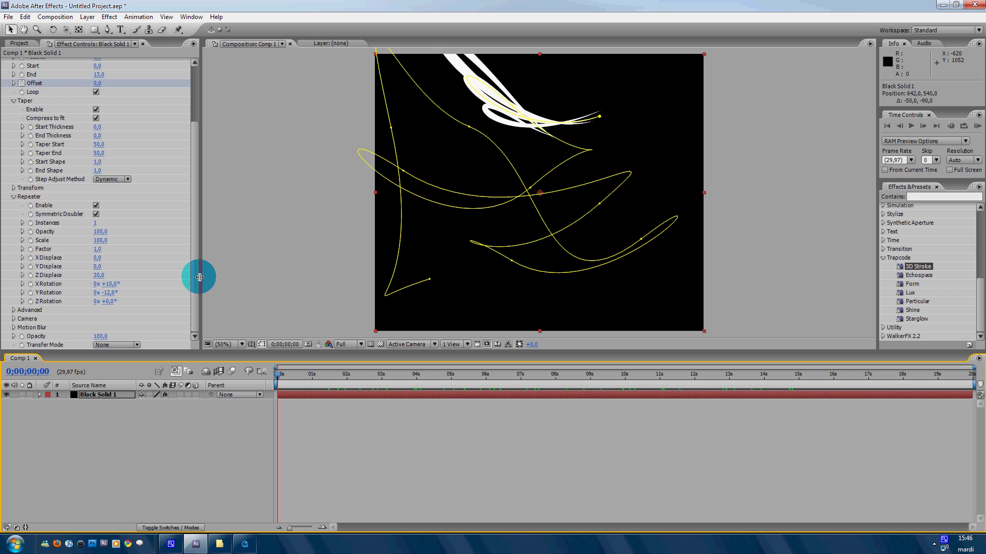
# - Apply the Trapcode Shine effect to the black solid and set its Transfer Mode to Hard Light
pyautogui.moveTo(197, 271); pyautogui.dragTo(293, 114)
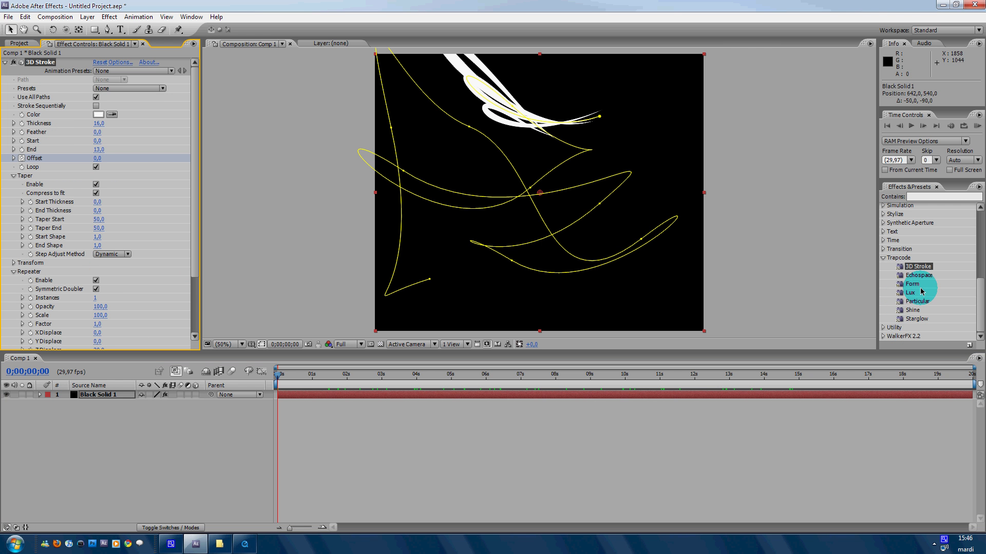
pyautogui.moveTo(920, 314); pyautogui.dragTo(118, 403)
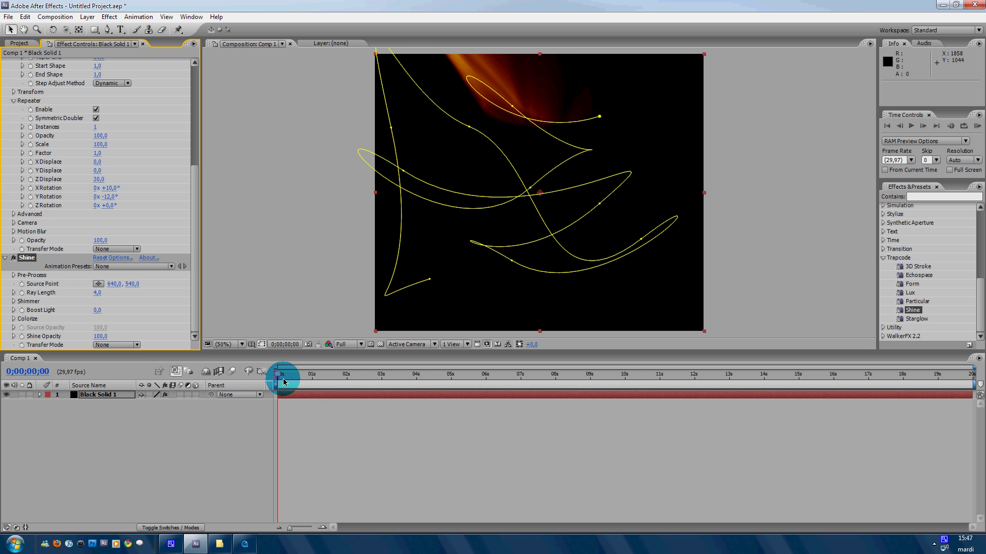
pyautogui.moveTo(276, 377); pyautogui.dragTo(194, 315)
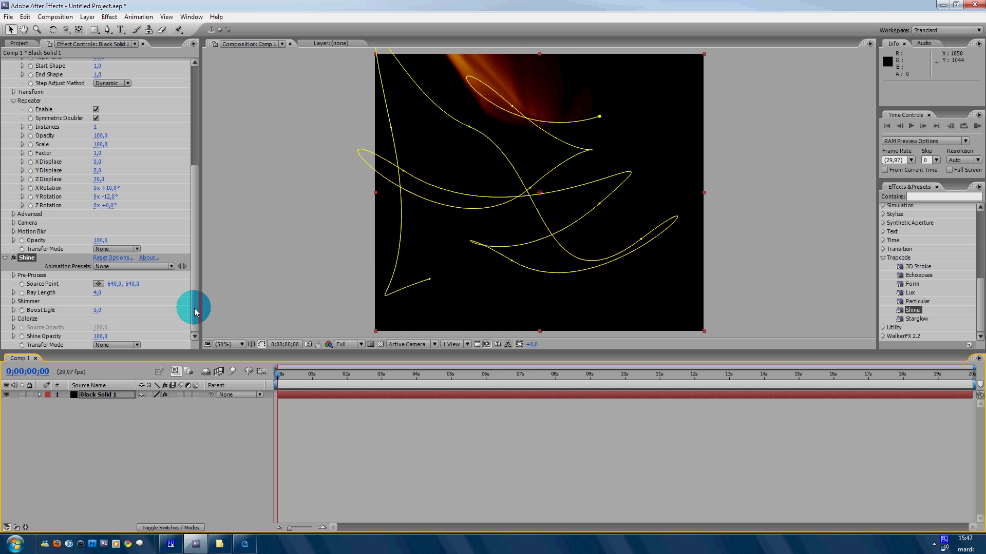
pyautogui.click(128, 346)
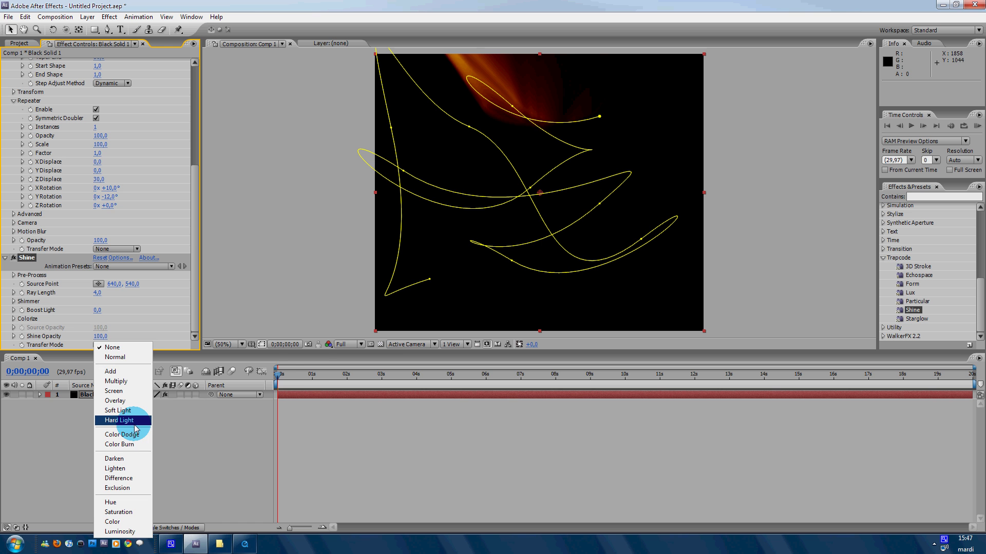
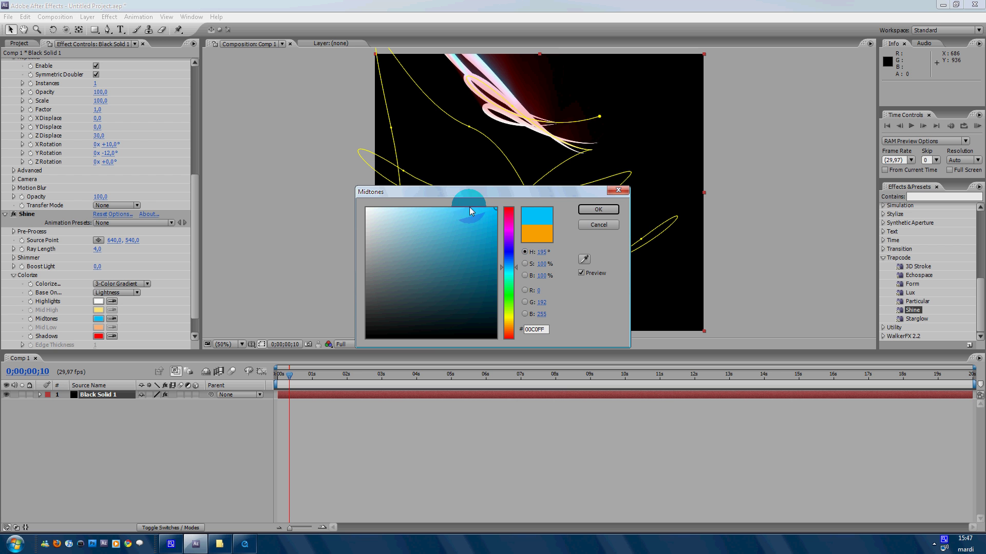
# - Set Shine's Colorize midtones to light blue 7DDFFF and shadows to dark blue 0D00B4, and scrub the animation to 0;00;01;26
pyautogui.moveTo(453, 210); pyautogui.dragTo(432, 208)
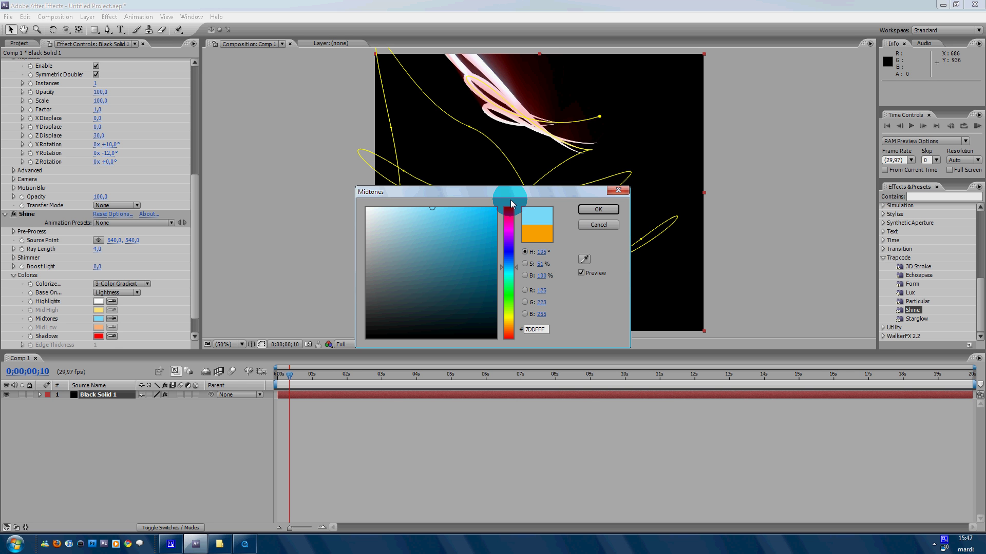
pyautogui.click(595, 210)
pyautogui.click(98, 337)
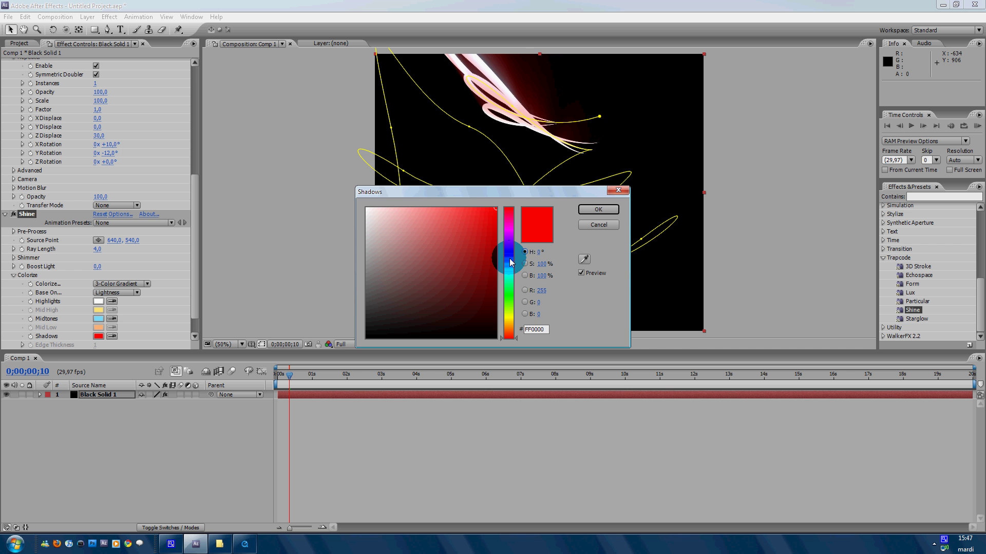
pyautogui.moveTo(509, 263); pyautogui.dragTo(509, 249)
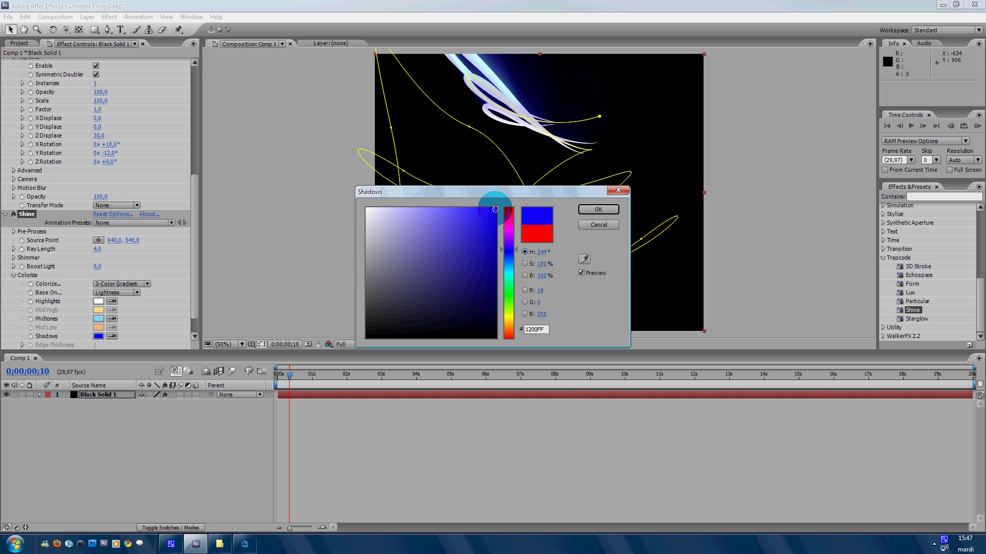
pyautogui.moveTo(495, 209); pyautogui.dragTo(514, 245)
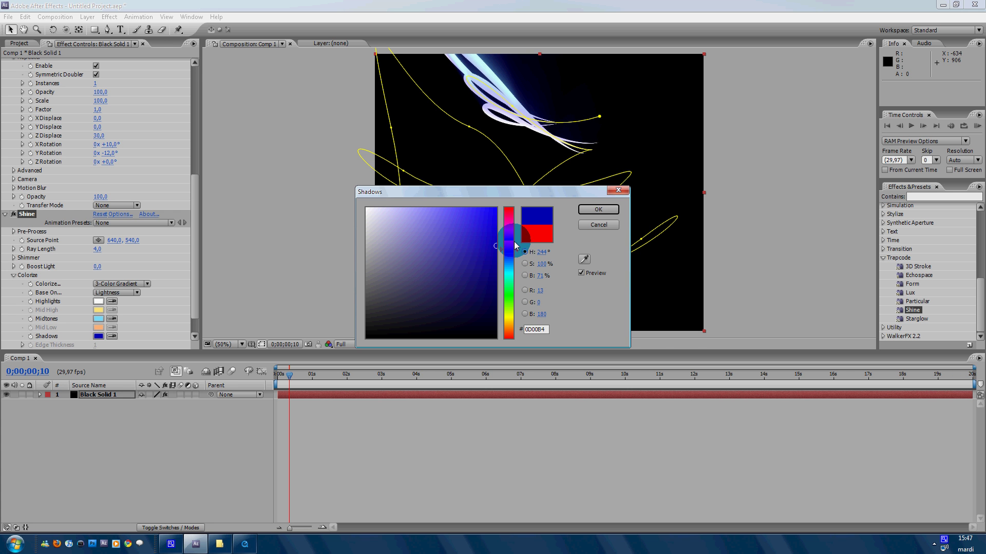
pyautogui.click(599, 209)
pyautogui.moveTo(292, 380); pyautogui.dragTo(342, 384)
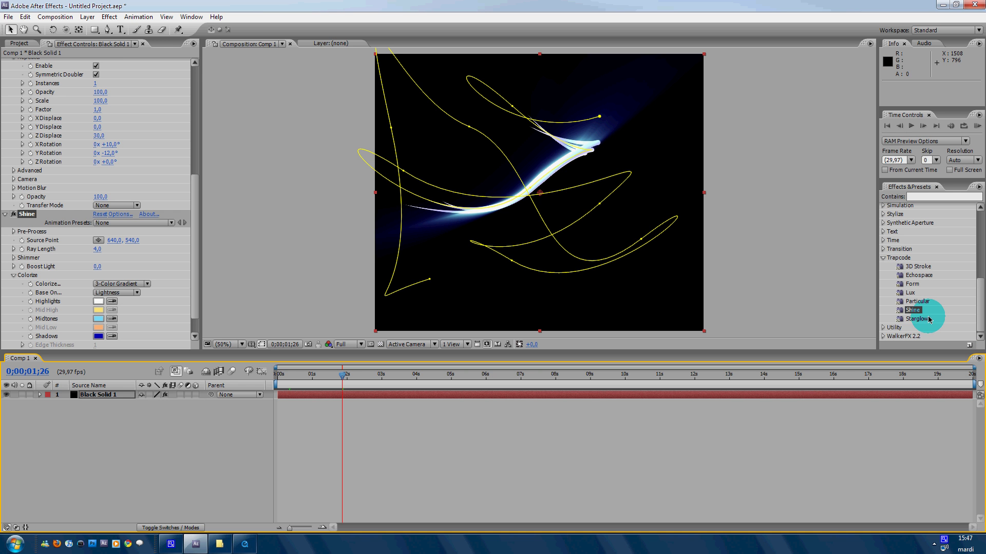
# - Apply the Trapcode Starglow effect to the black solid and set its Input Channel to Luminance
pyautogui.moveTo(926, 322); pyautogui.dragTo(115, 395)
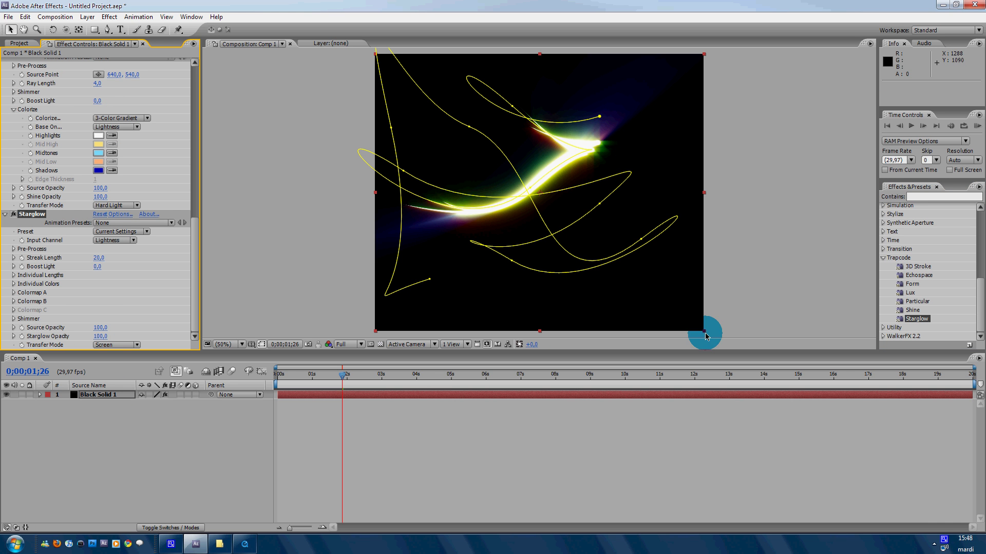
pyautogui.click(942, 540)
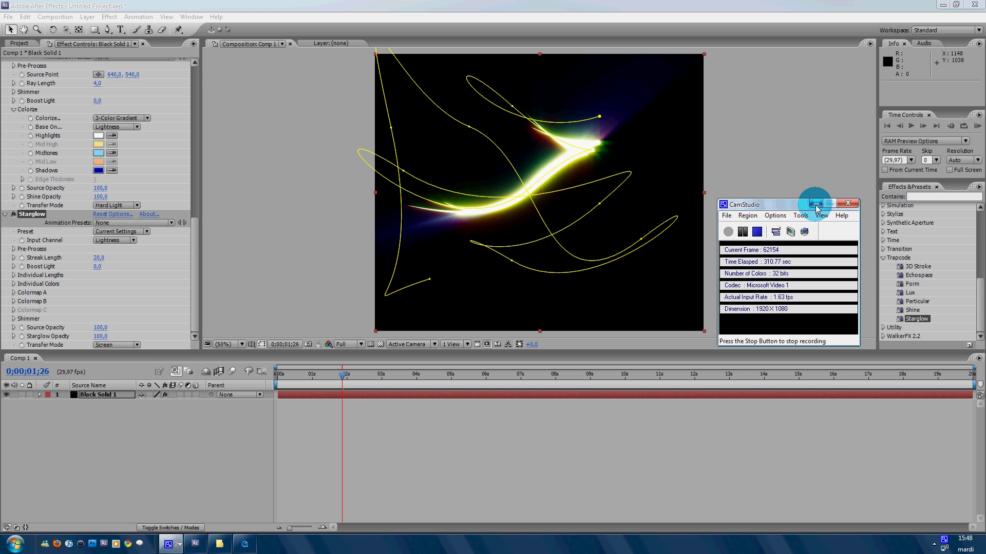
pyautogui.click(816, 203)
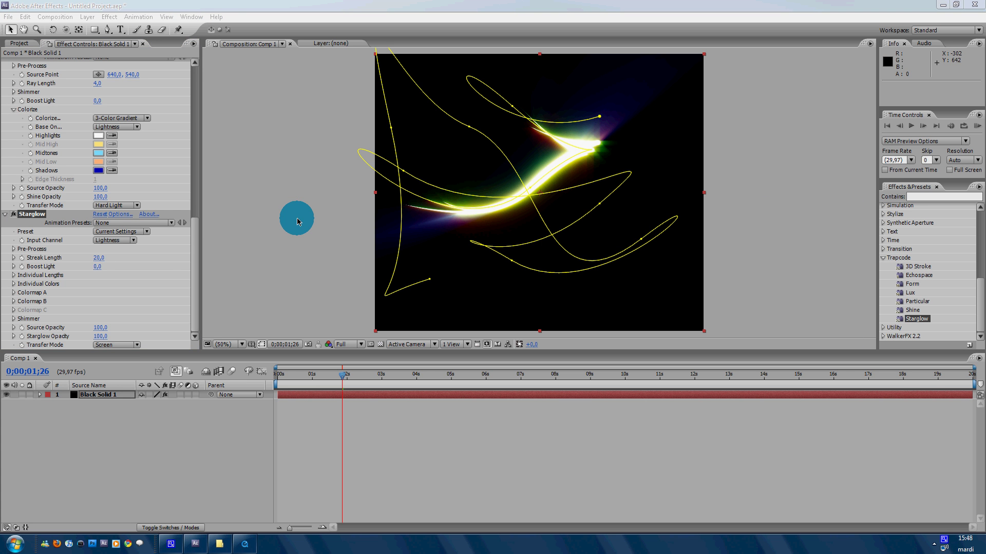
pyautogui.click(131, 243)
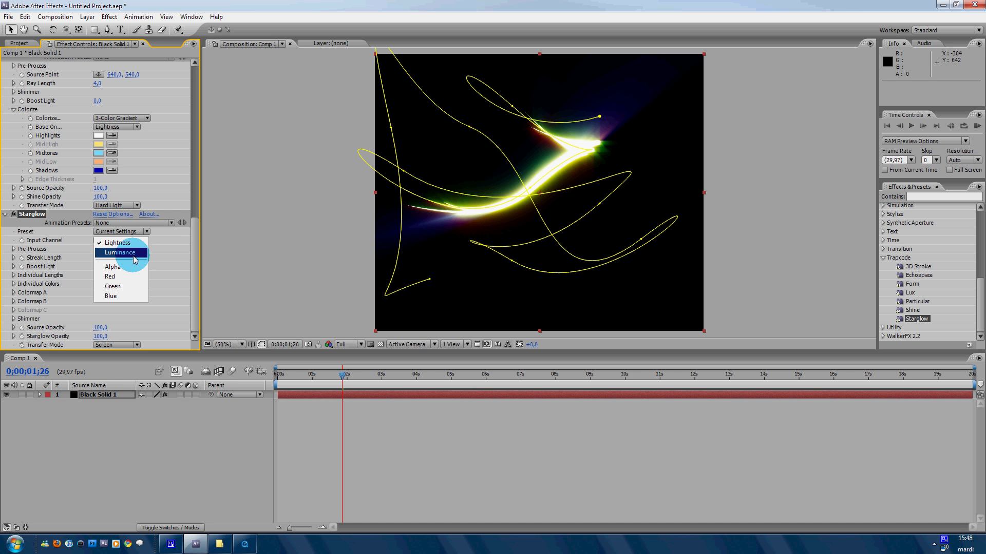
pyautogui.click(123, 252)
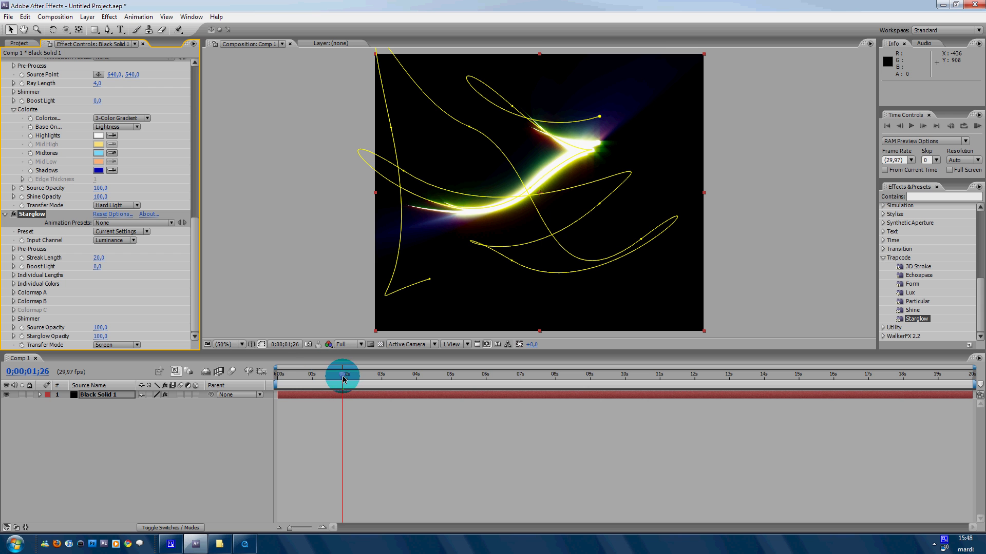
# - Scrub to 0;00;05;07 and set Starglow's Colormap A midtones to light blue 00A8FF and its shadows to deep blue
pyautogui.moveTo(344, 380); pyautogui.dragTo(460, 389)
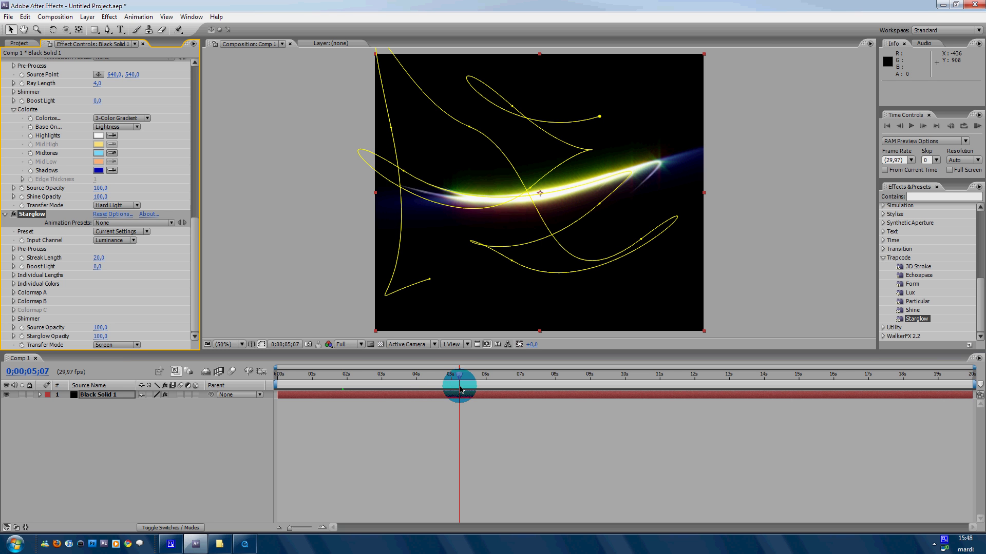
pyautogui.click(199, 228)
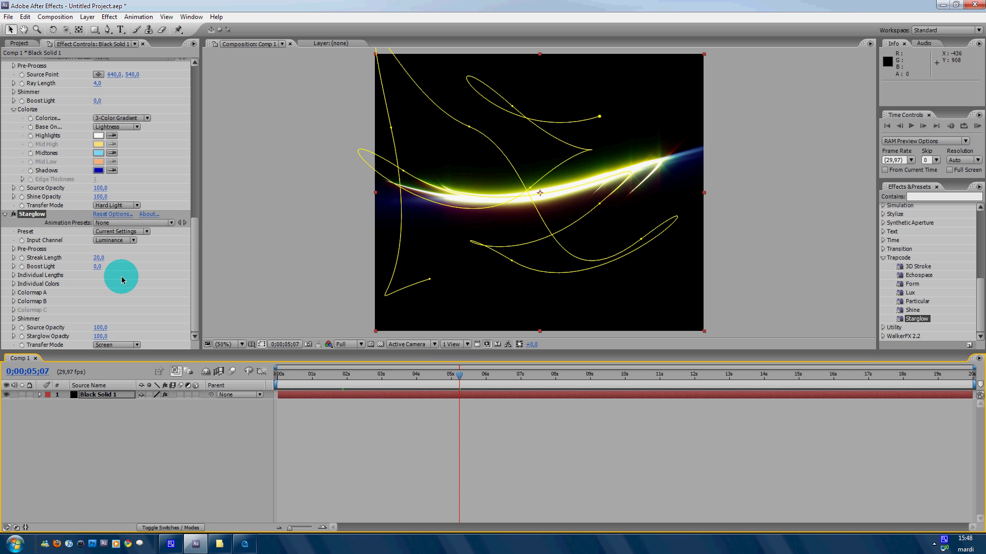
pyautogui.click(14, 292)
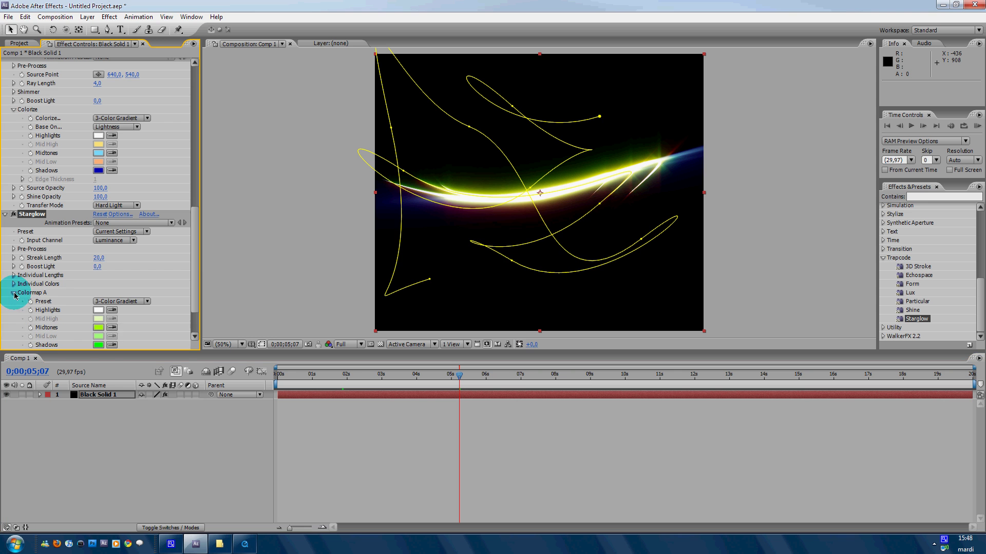
pyautogui.click(98, 327)
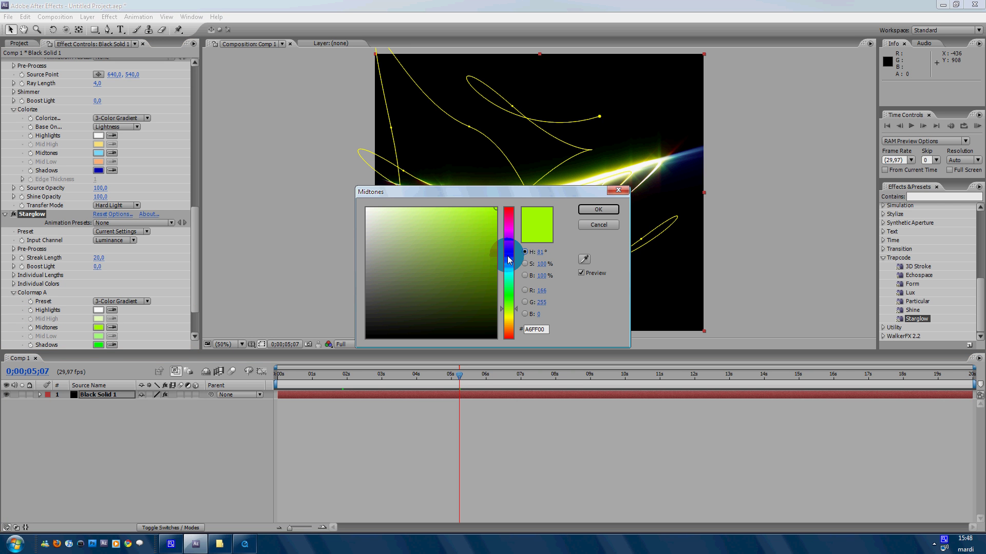
pyautogui.moveTo(508, 260)
pyautogui.mouseDown()
pyautogui.moveTo(509, 294)
pyautogui.moveTo(511, 269)
pyautogui.mouseUp()
pyautogui.click(598, 210)
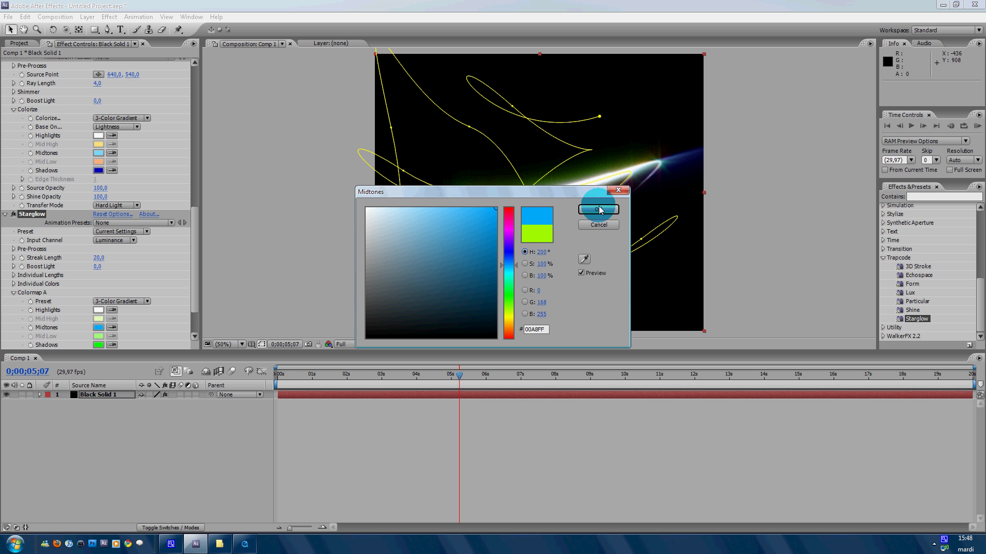
pyautogui.click(97, 345)
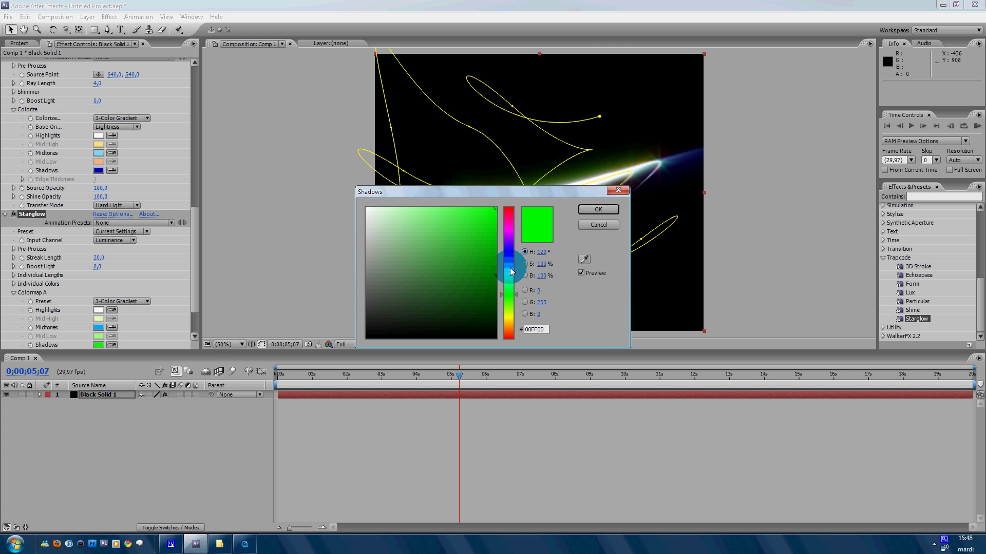
pyautogui.moveTo(510, 272); pyautogui.dragTo(510, 249)
pyautogui.click(585, 211)
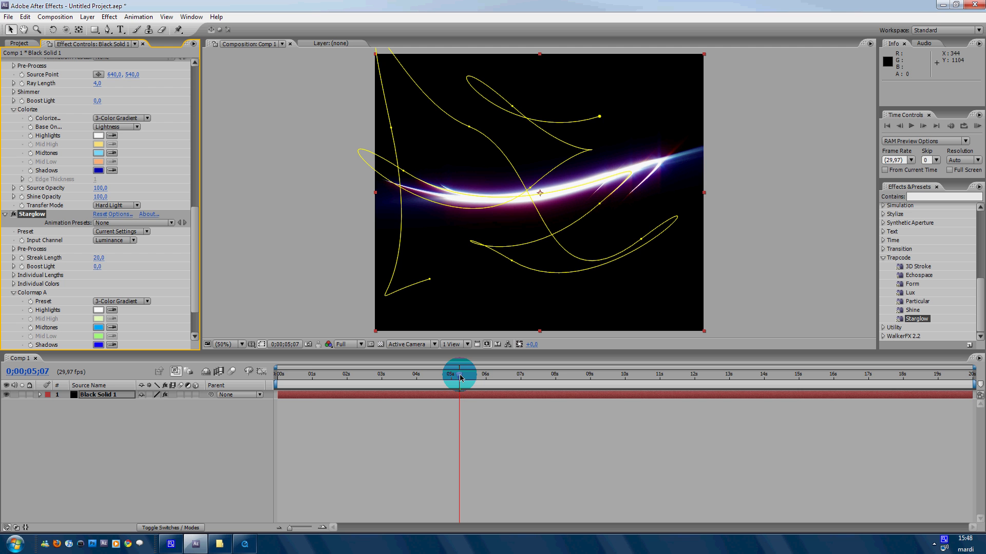
# - Return to the start of the timeline and run a RAM preview of the glowing streak animation
pyautogui.moveTo(461, 378); pyautogui.dragTo(284, 374)
pyautogui.press('KP_0')
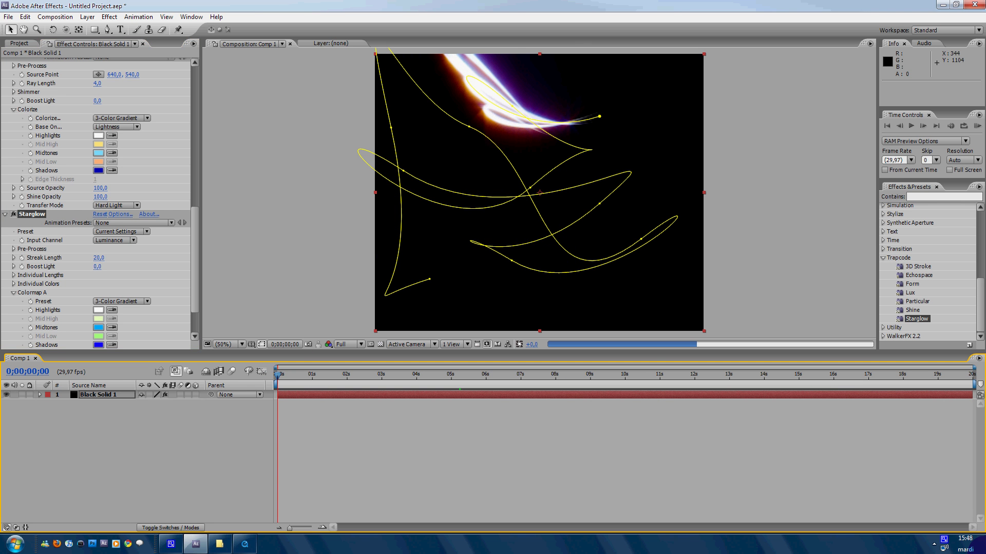
pyautogui.click(170, 543)
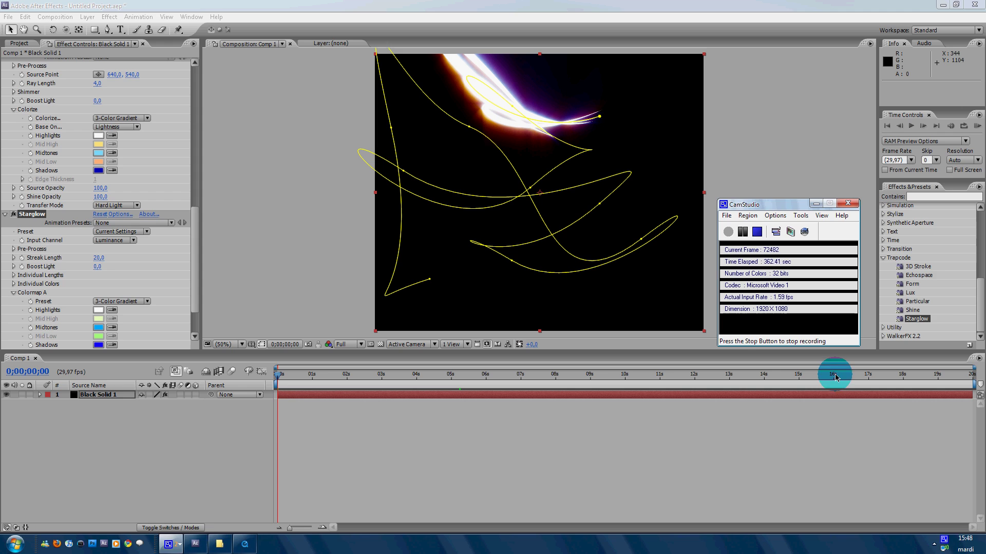